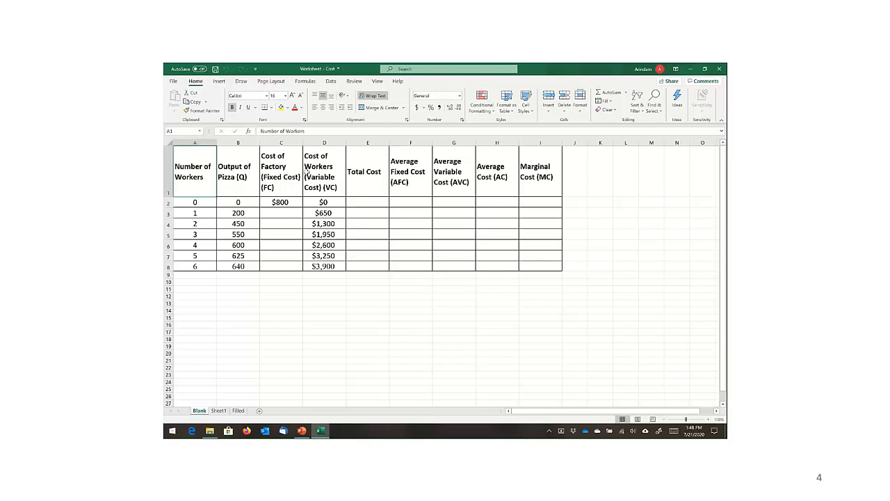
Examine the given output, fixed cost and variable cost data, and the headings of the empty cost columns.
left_click(285, 173)
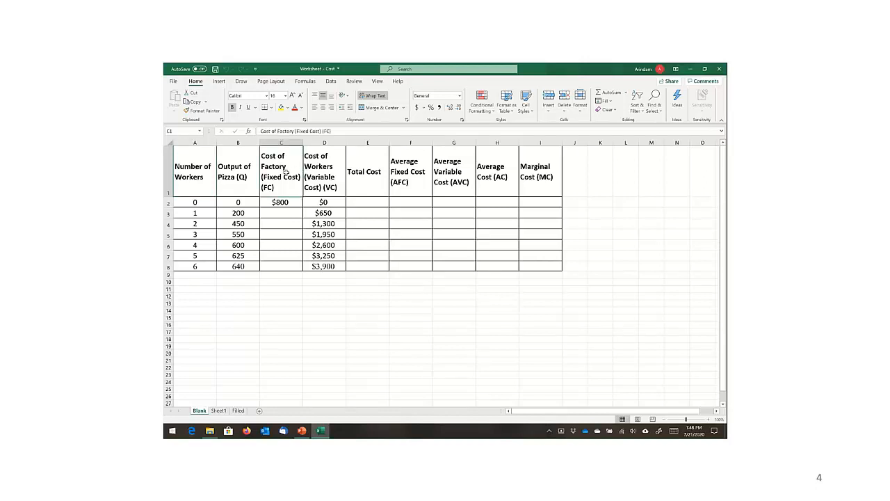
left_click(229, 202)
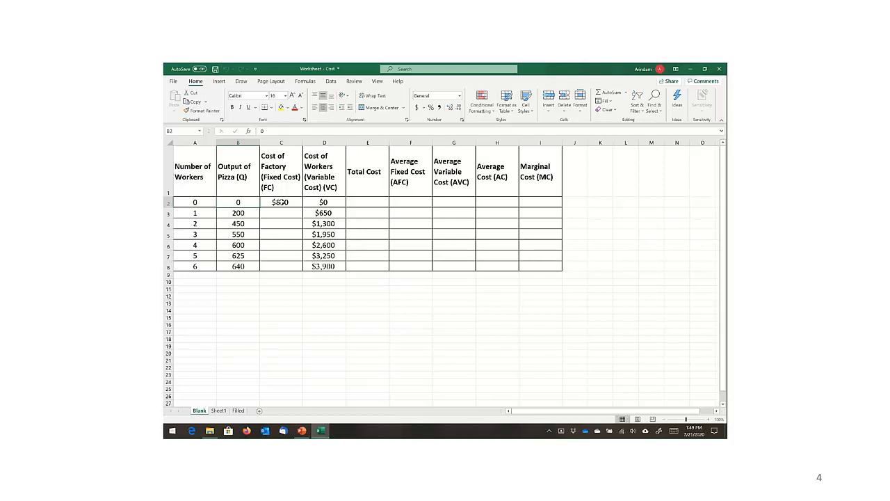
left_click(326, 190)
left_click(327, 201)
left_click(327, 212)
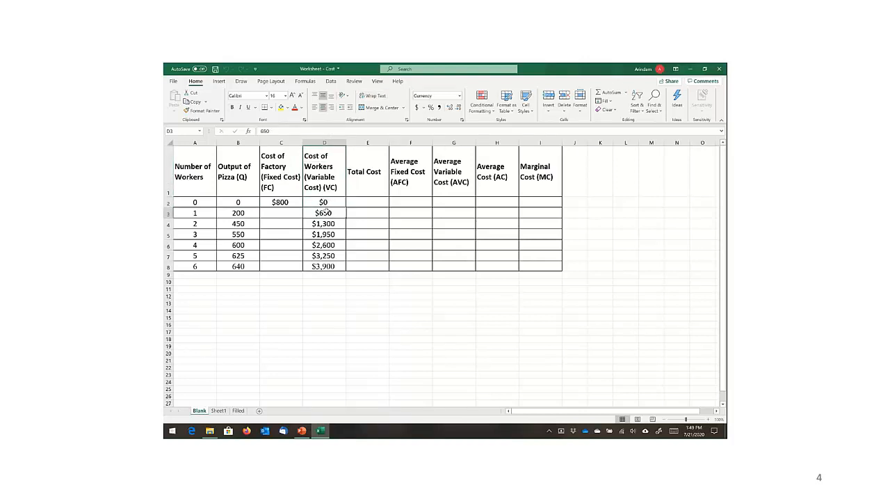
left_click_drag(238, 203, 244, 262)
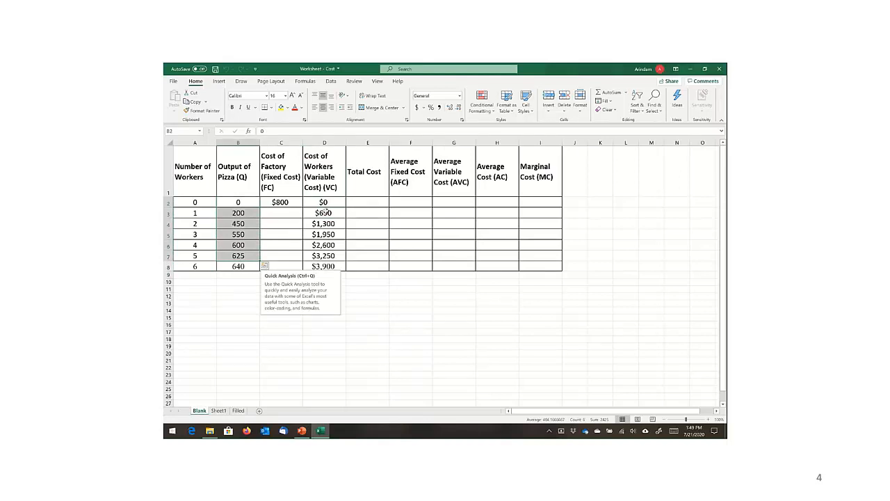
left_click(325, 212)
left_click(324, 223)
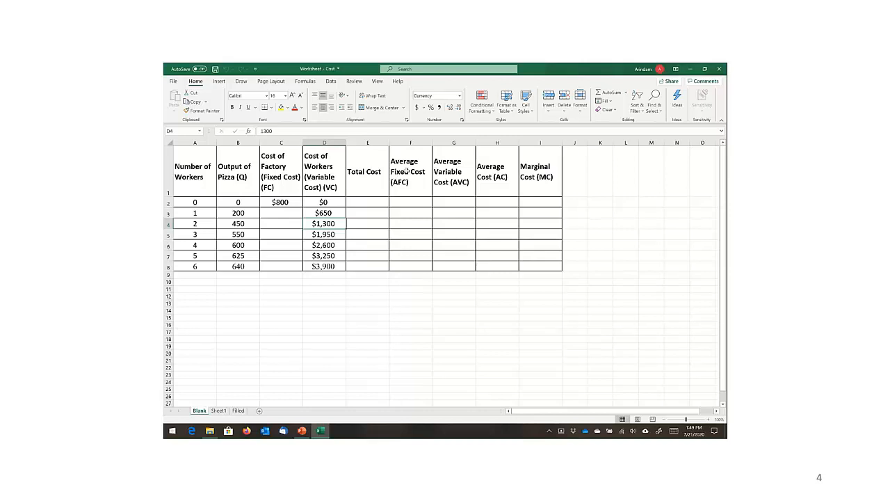
left_click(373, 180)
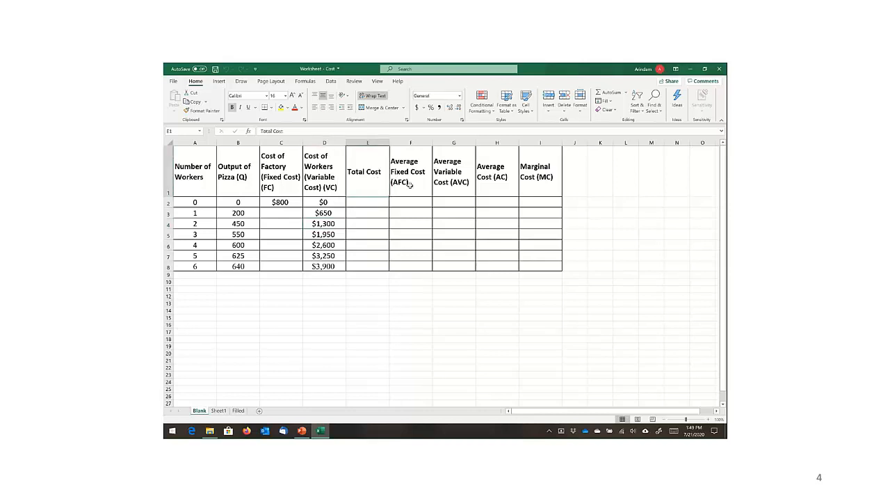
left_click(411, 185)
left_click(445, 183)
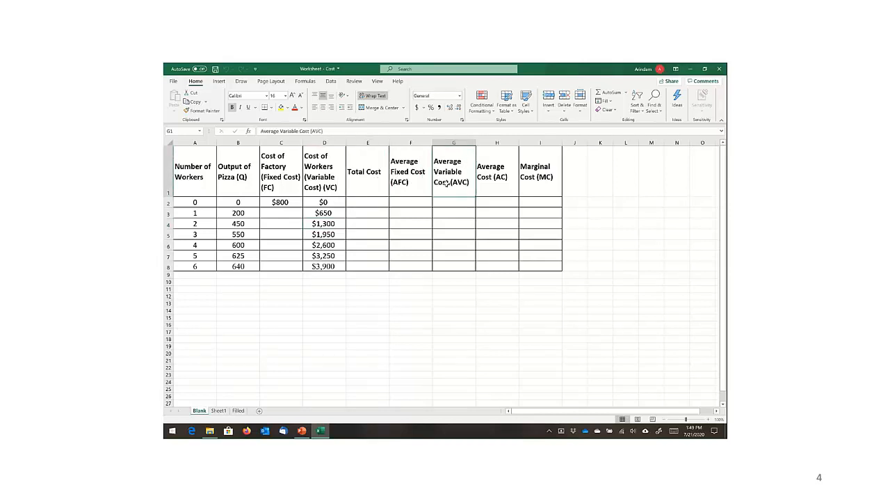
left_click(494, 182)
left_click(532, 185)
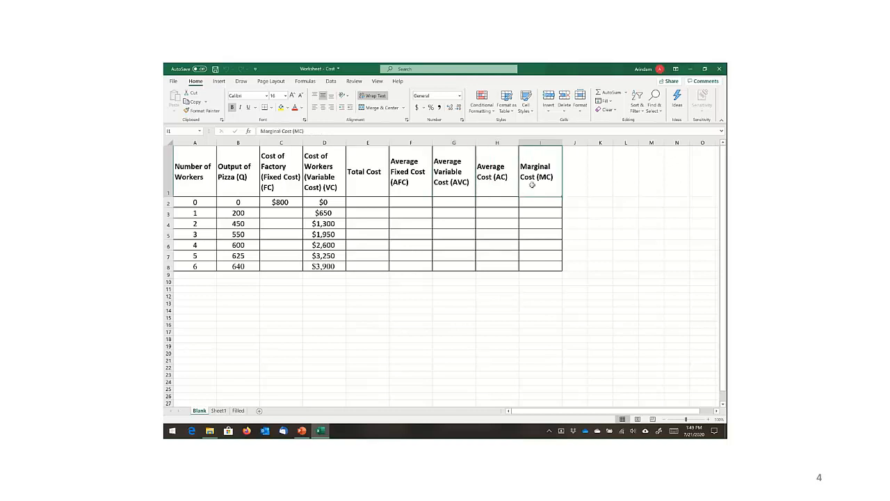
Enter a fixed cost of $800 in C3 and fill it down through C8.
left_click(290, 215)
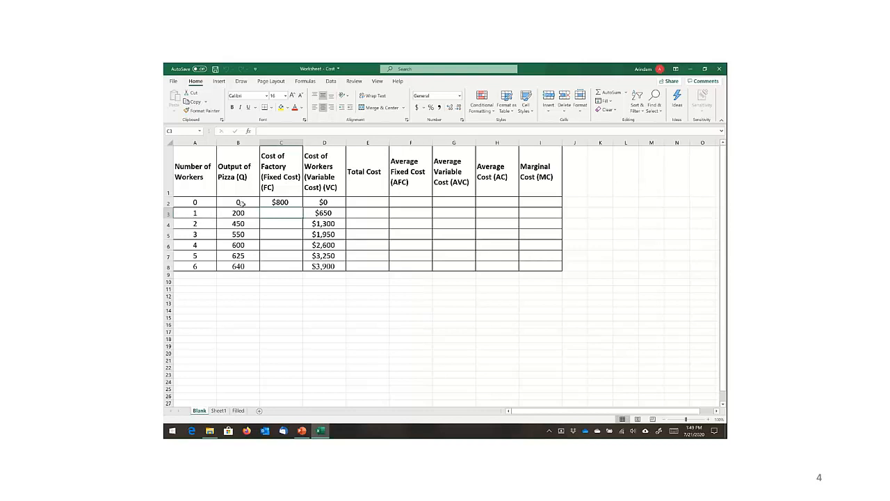
left_click_drag(242, 203, 246, 264)
left_click(281, 215)
type("$")
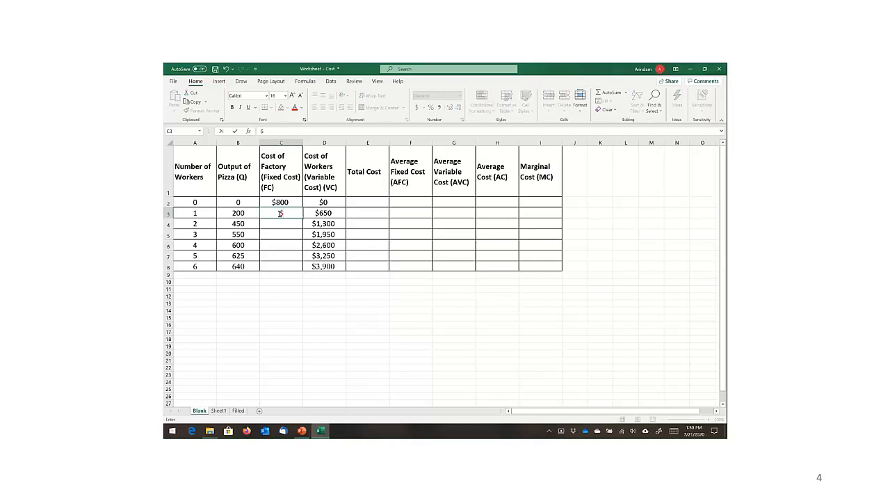
type("800")
key("Return")
left_click(294, 214)
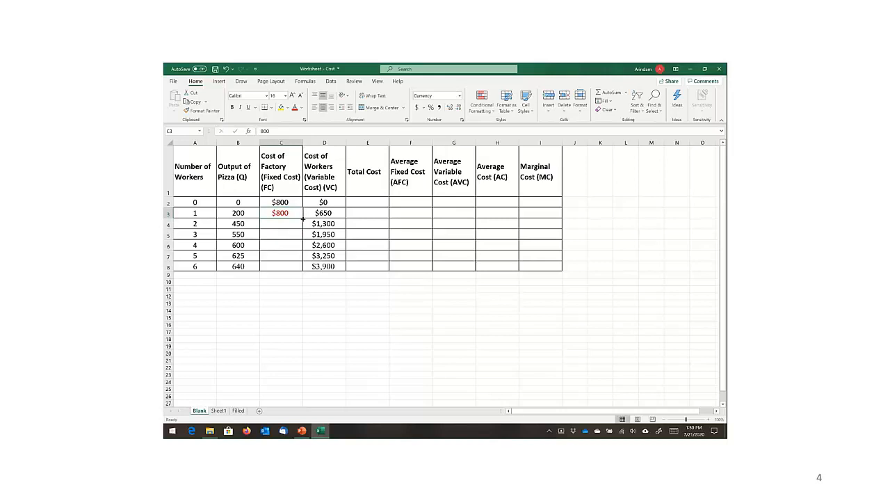
left_click_drag(303, 219, 302, 270)
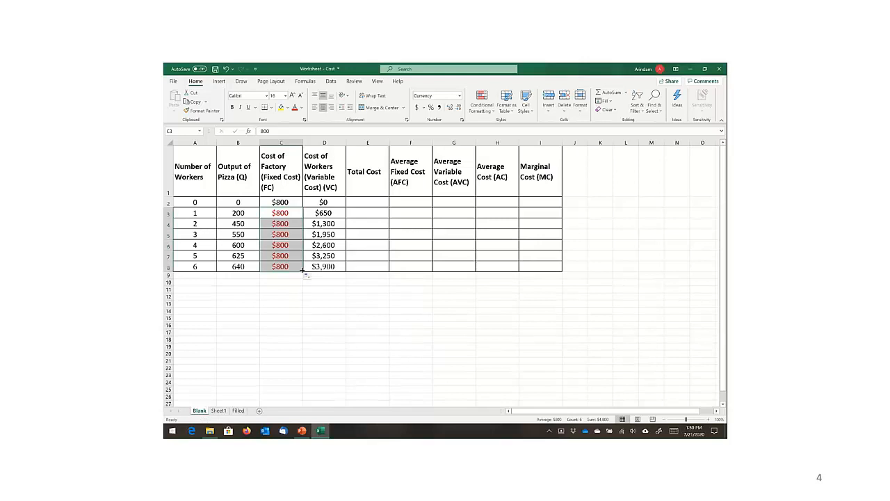
Write the note "TC = FC + VC" in cell C12 below the table.
left_click(368, 202)
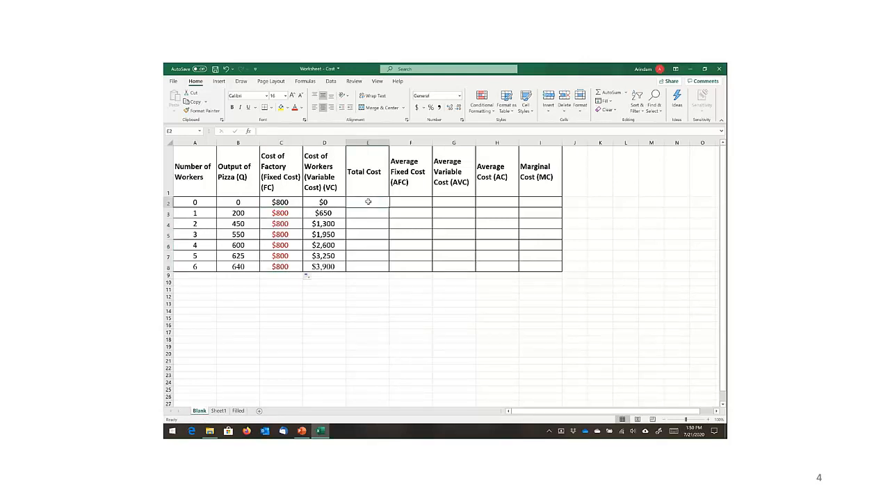
right_click(282, 298)
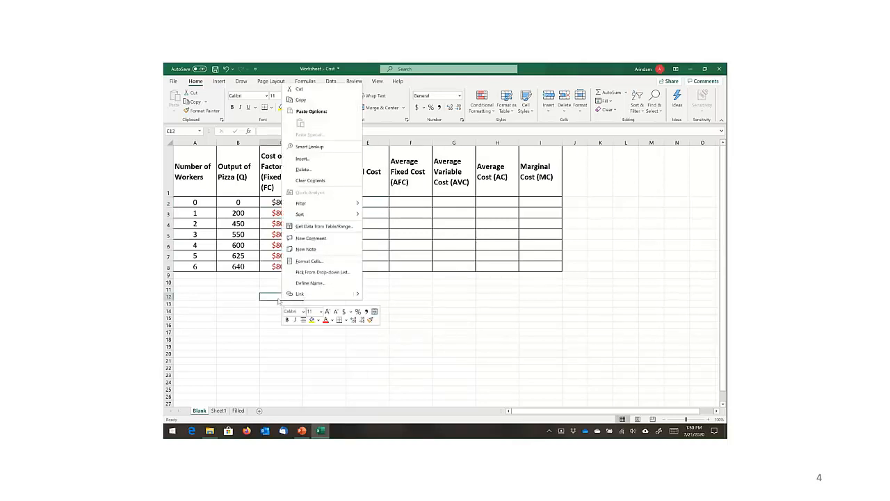
left_click(278, 297)
type("TC")
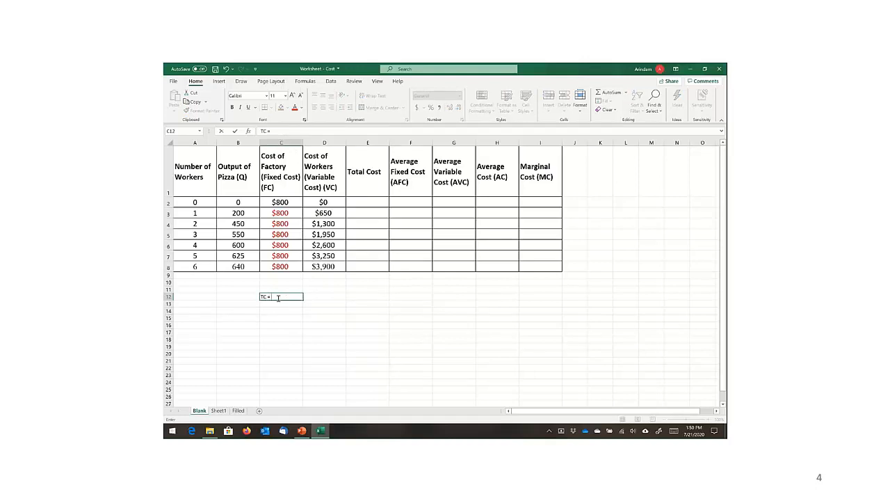
type(" = FC + VC")
left_click(324, 298)
left_click(291, 296)
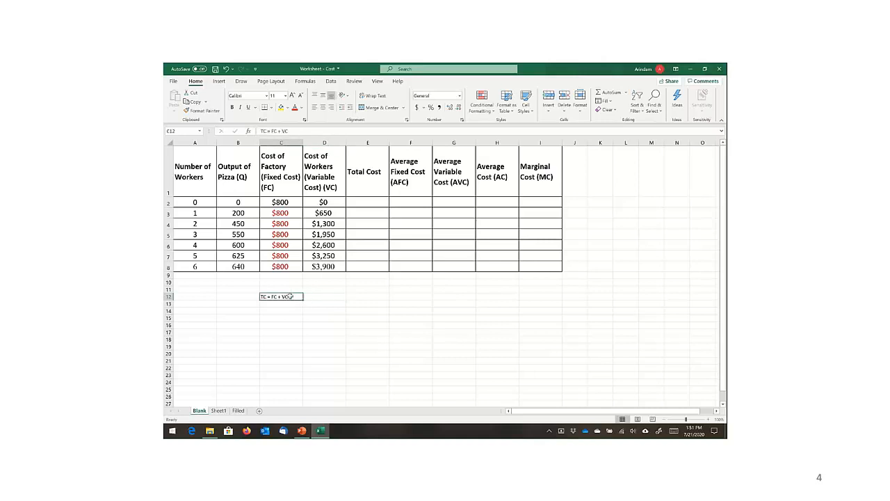
Calculate the total cost for zero workers in E2 with the formula =C2+D2.
left_click(361, 203)
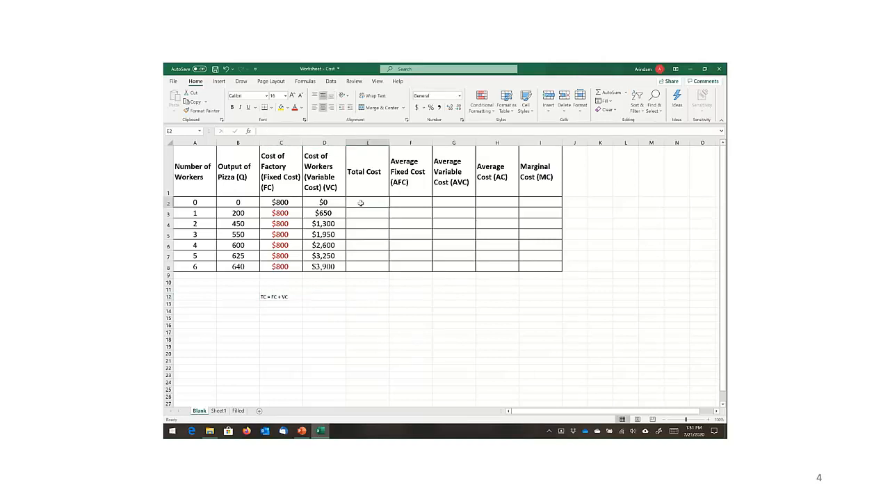
type("=")
left_click(291, 202)
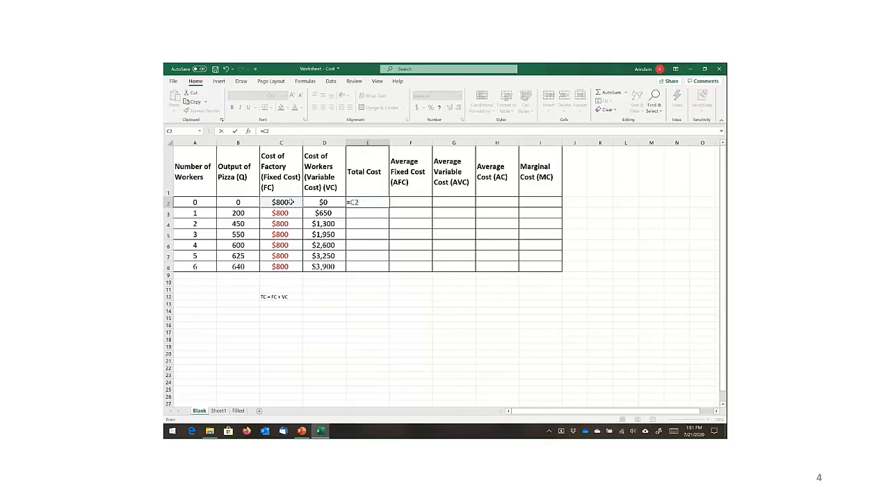
type("+")
left_click(326, 202)
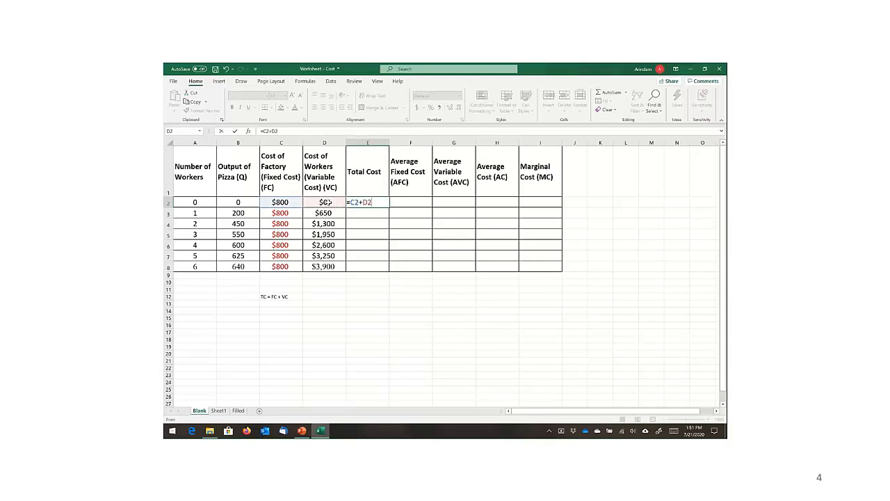
key("Return")
Fill the total cost formula from E2 down through E8.
left_click(372, 201)
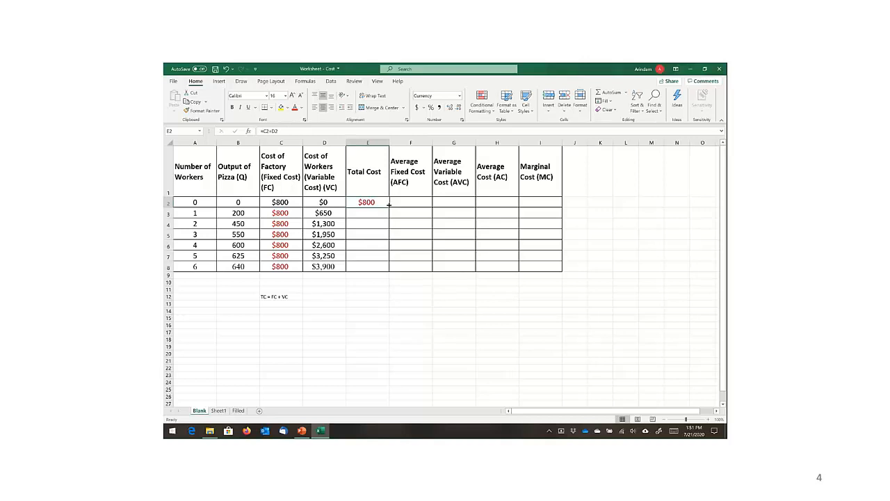
left_click(244, 201)
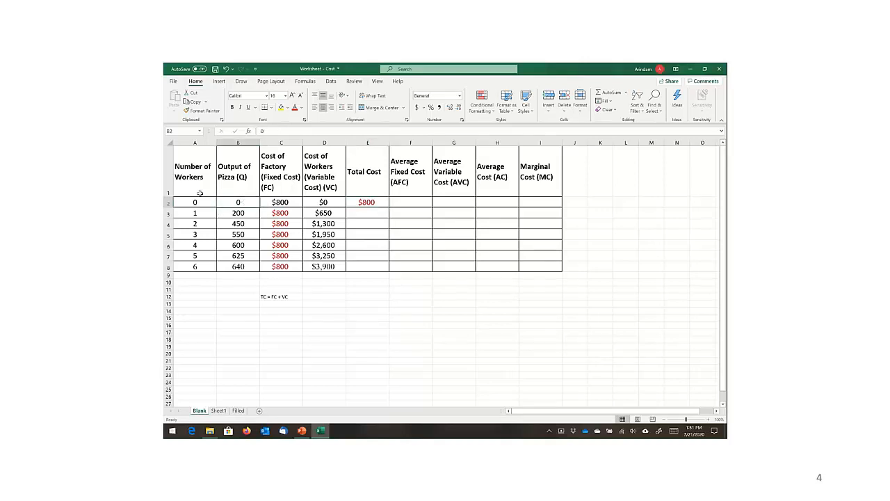
left_click(381, 203)
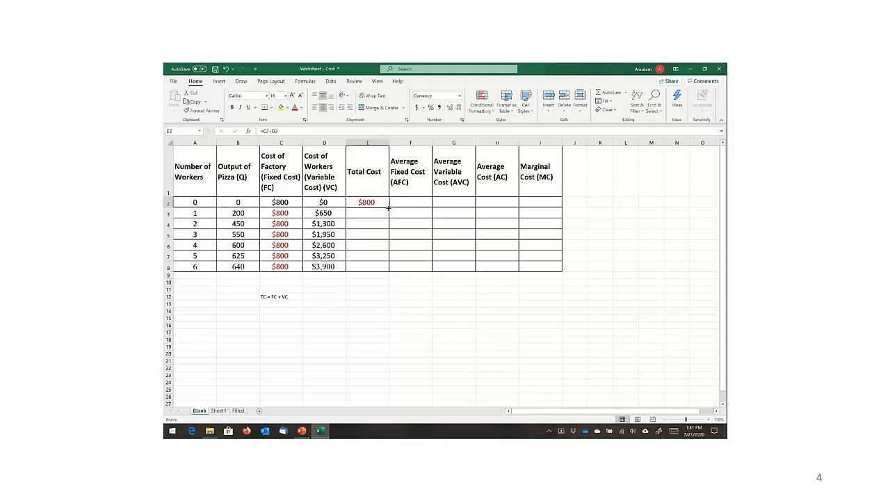
left_click_drag(389, 208, 389, 271)
left_click(373, 288)
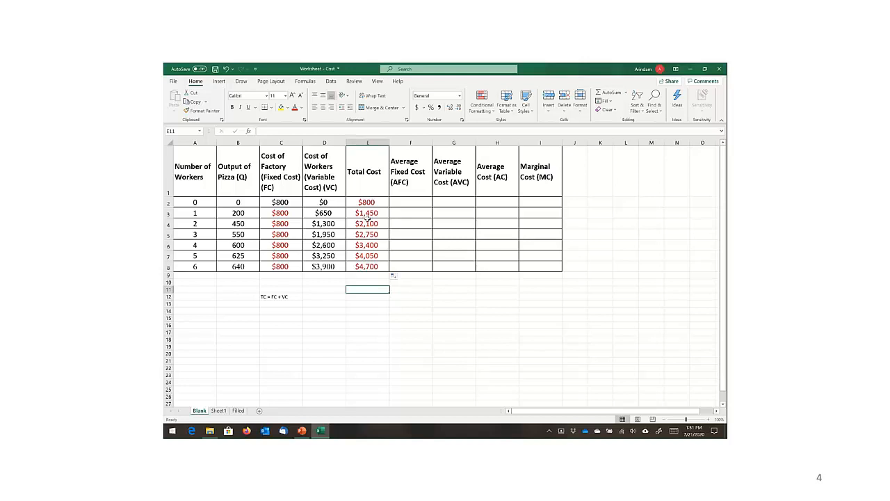
left_click(243, 213)
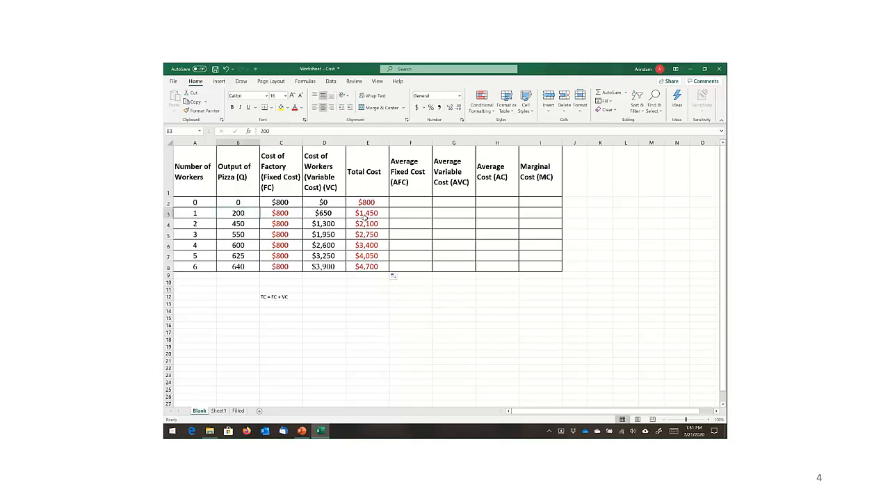
left_click(247, 224)
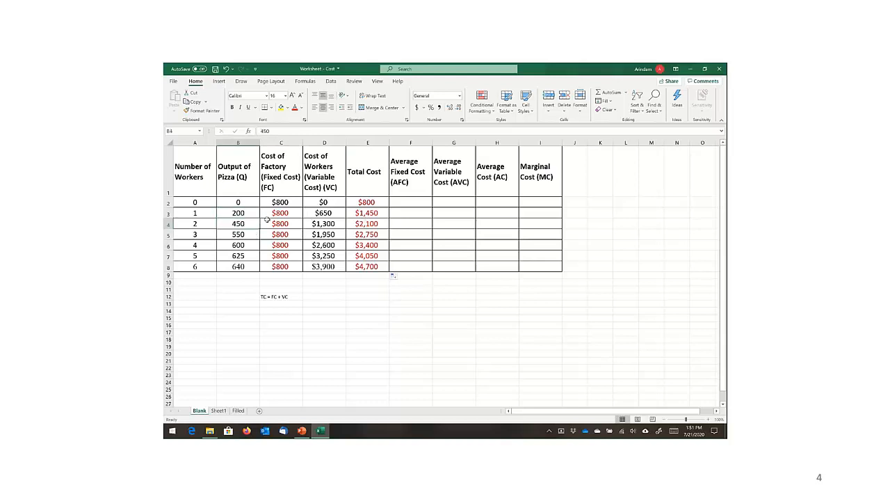
left_click(354, 224)
left_click(366, 267)
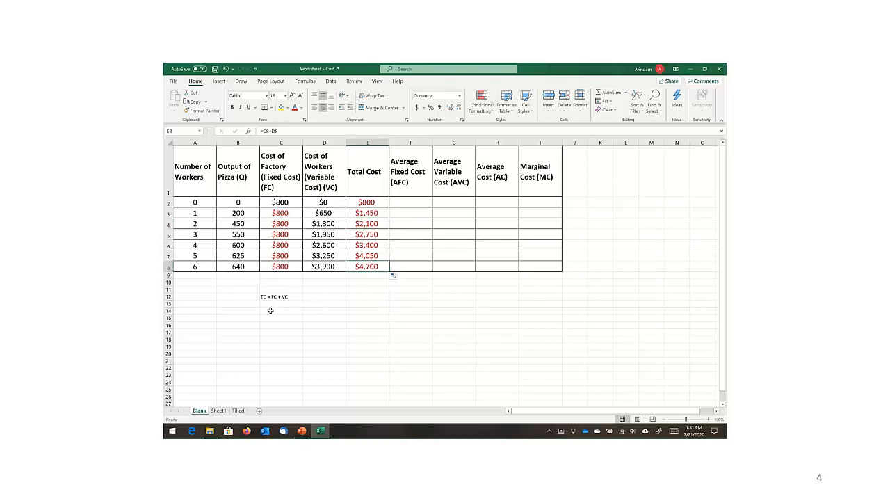
Write the note "AFC = FC/Q" in cell C14 below the total cost note.
left_click(270, 310)
type("AFC")
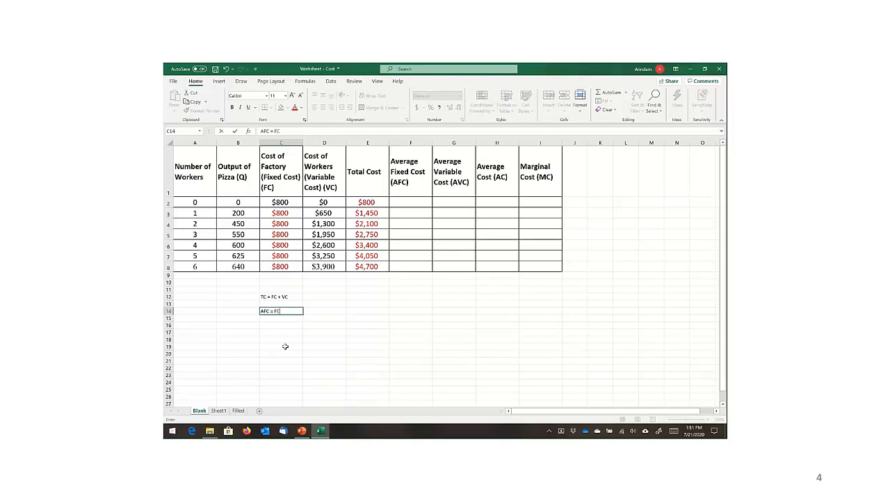
type("= FC/Q")
left_click(400, 202)
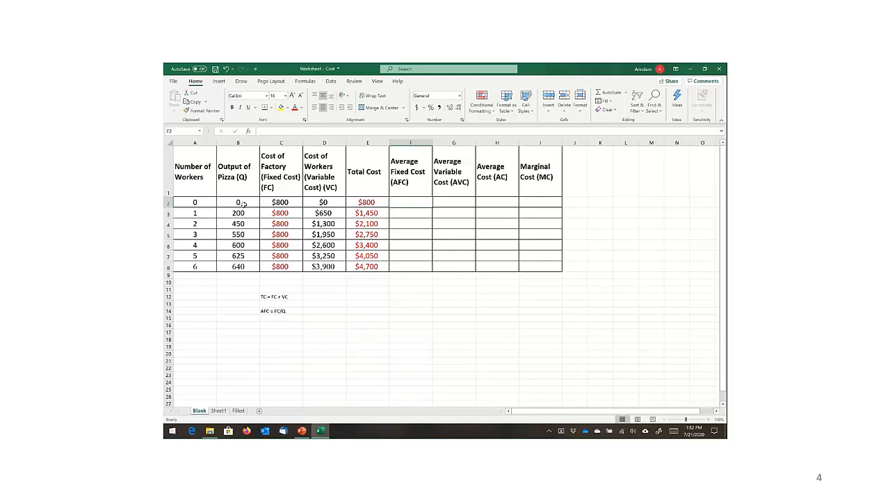
Calculate the average fixed cost for one worker in F3 with the formula =C3/B3.
left_click(406, 212)
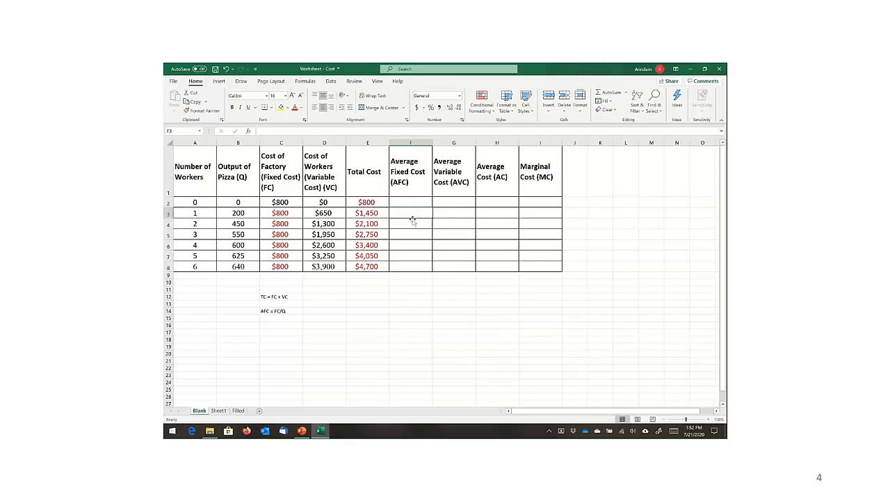
type("=")
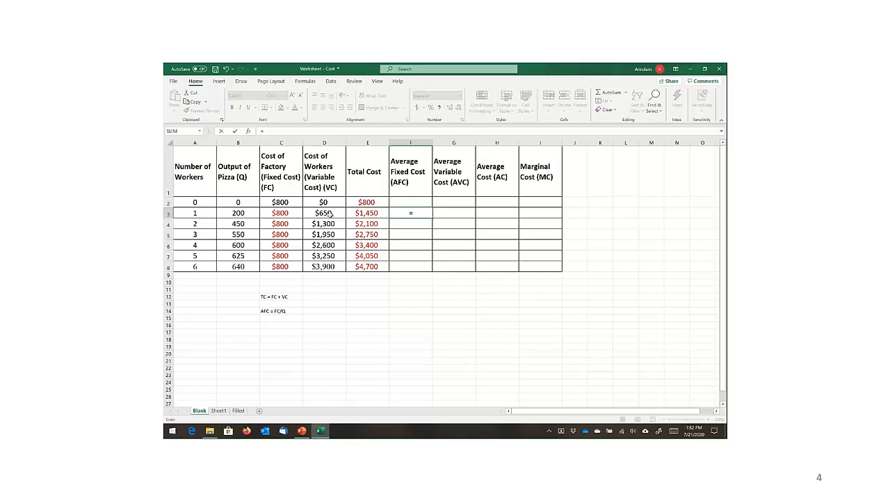
left_click(292, 212)
type("/")
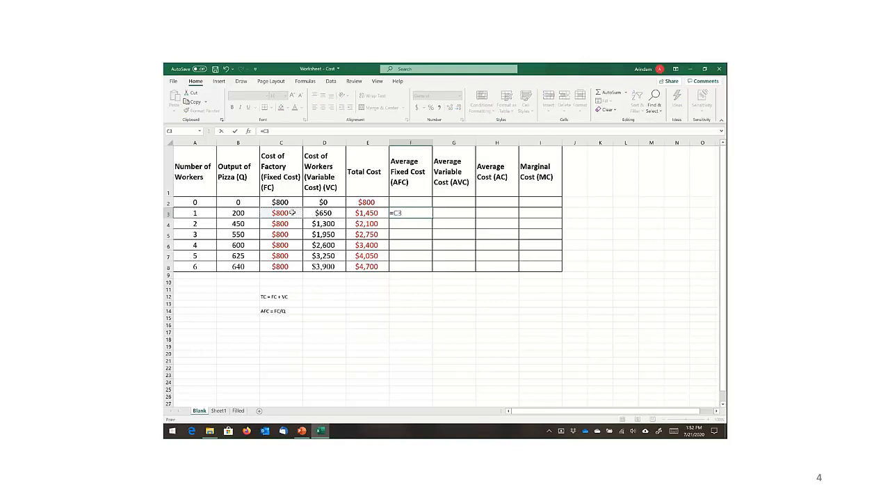
left_click(243, 212)
key("Return")
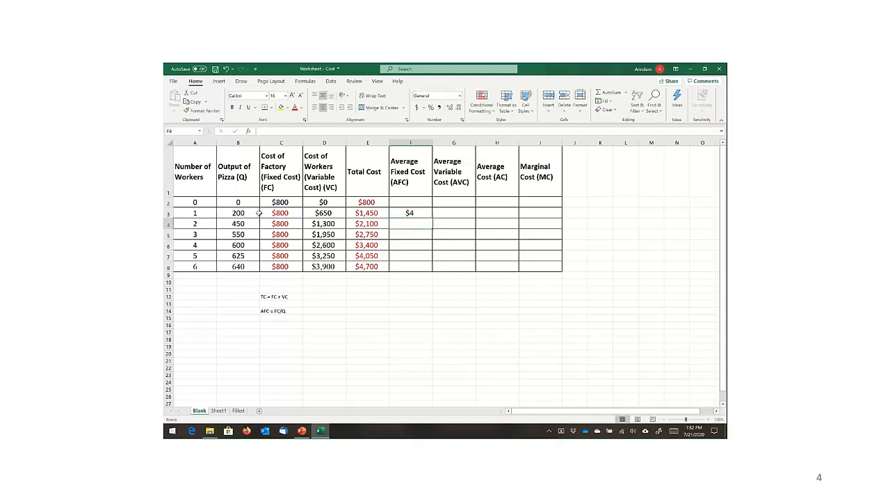
Fill the average fixed cost formula from F3 down through F8 and color those values red.
left_click(412, 213)
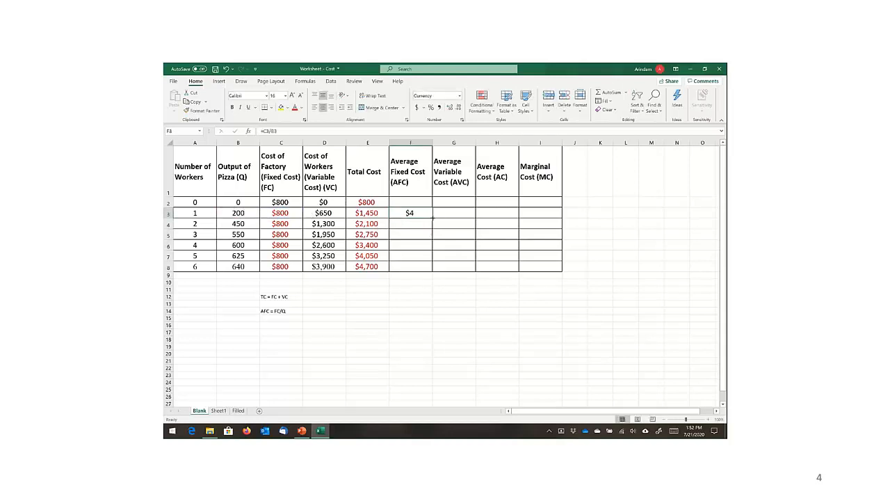
left_click_drag(433, 218, 431, 271)
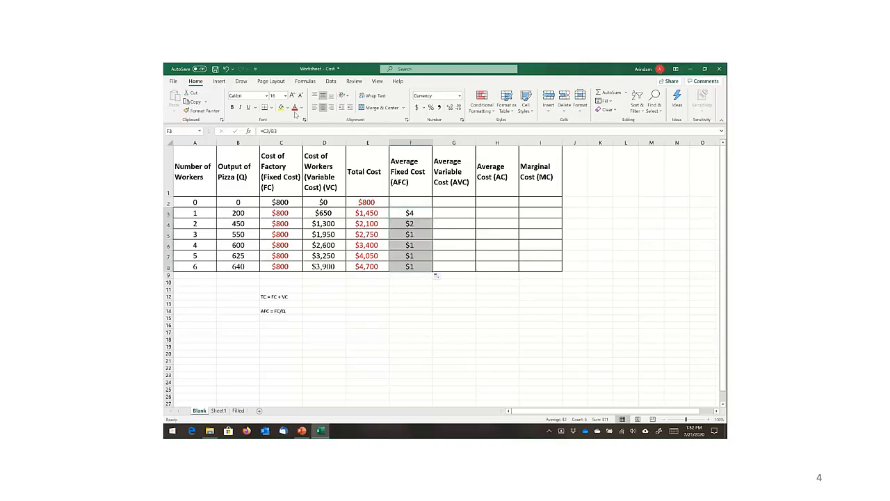
left_click(295, 109)
left_click(424, 303)
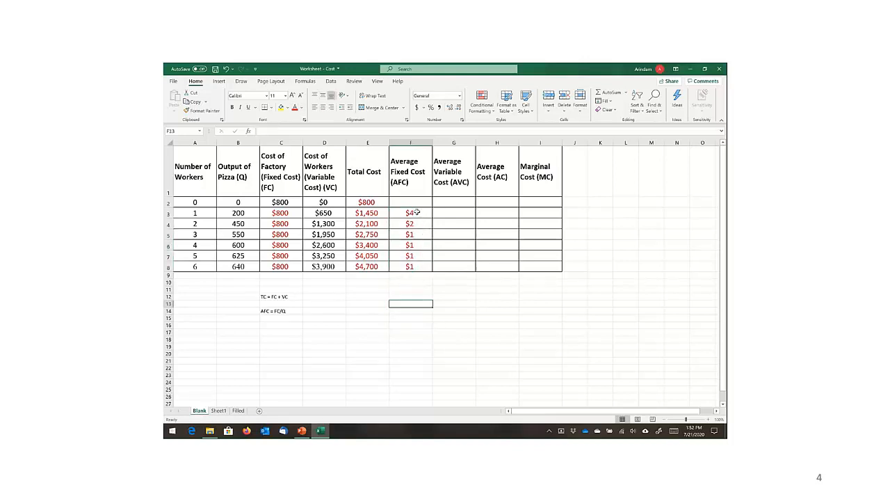
Show the average fixed cost values in F3 through F8 with two decimal places.
left_click_drag(416, 212, 420, 266)
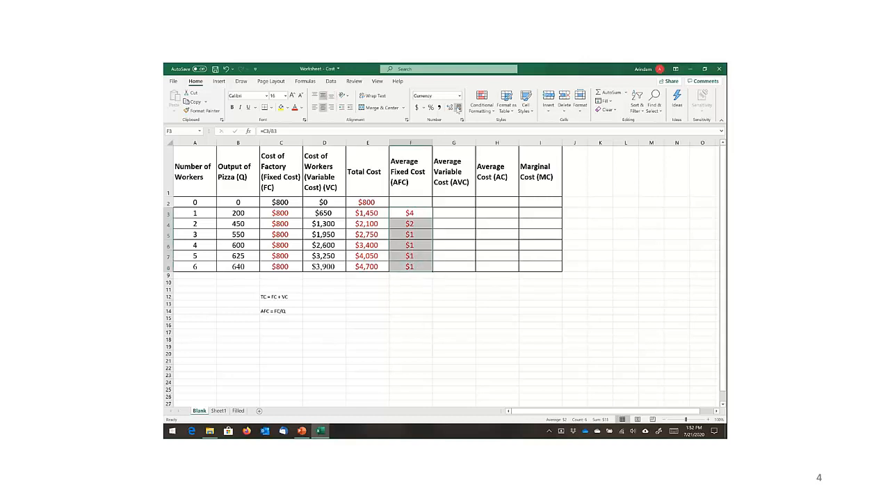
left_click(452, 108)
left_click(452, 107)
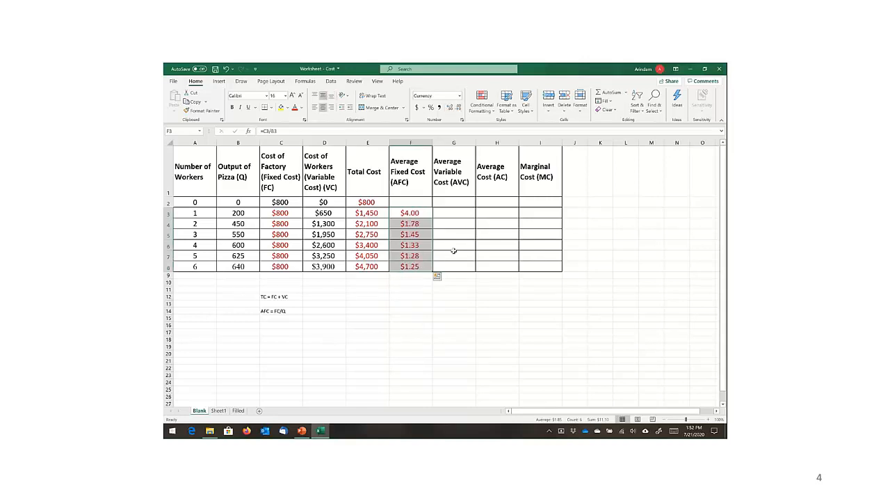
left_click(453, 252)
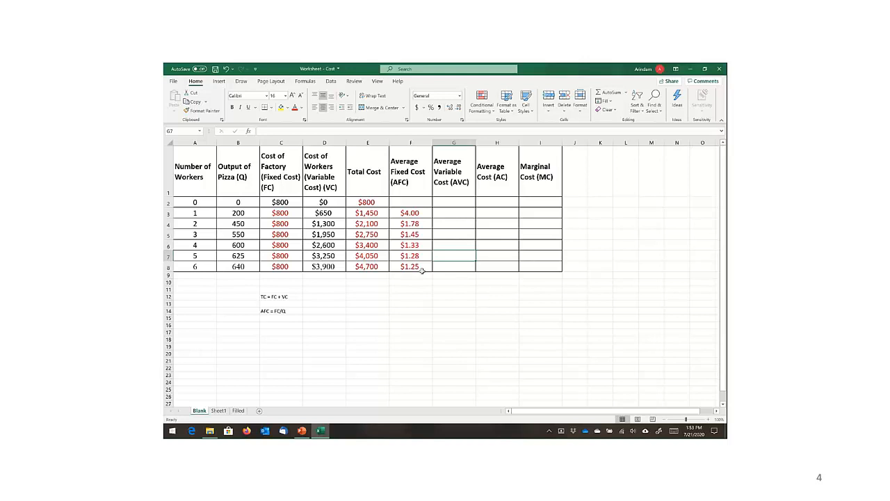
Calculate the average variable cost for one worker in G3 with the formula =D3/B3.
left_click(450, 210)
type("=")
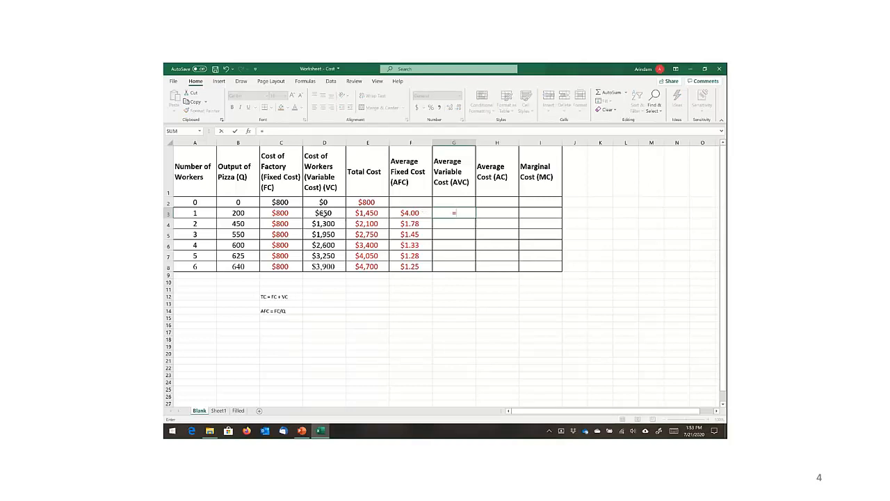
left_click(323, 213)
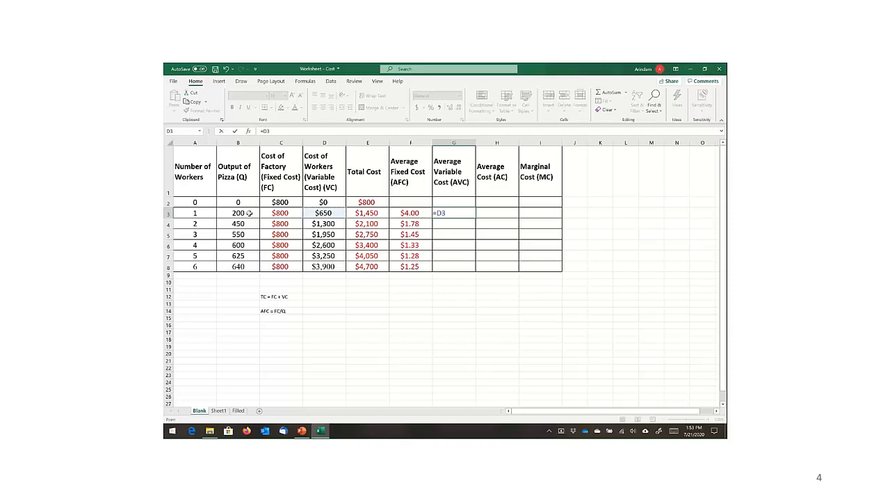
type("/")
left_click(249, 213)
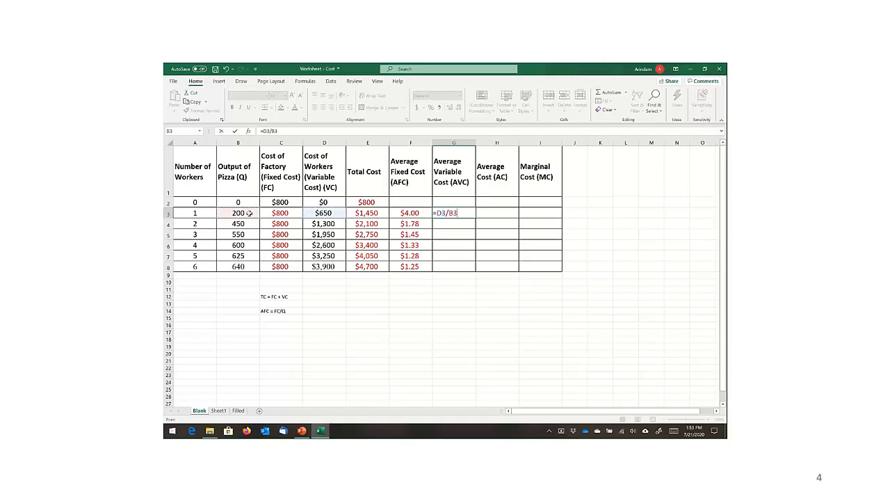
key("Return")
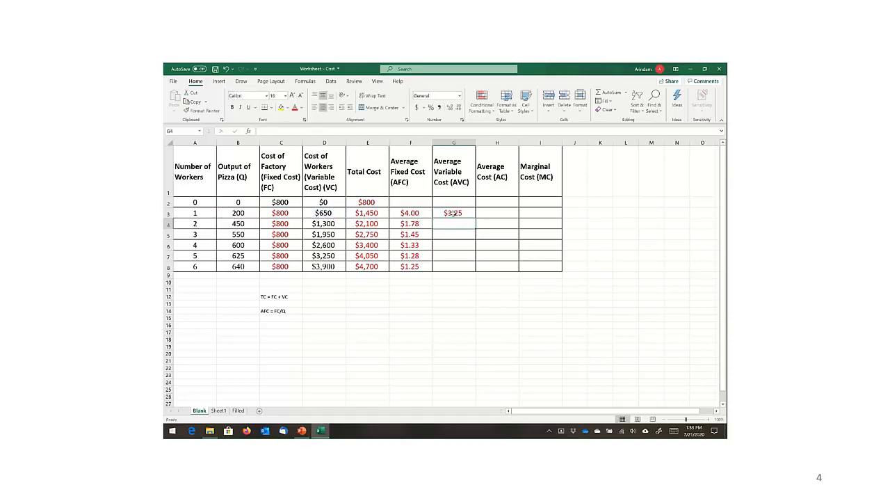
left_click(452, 213)
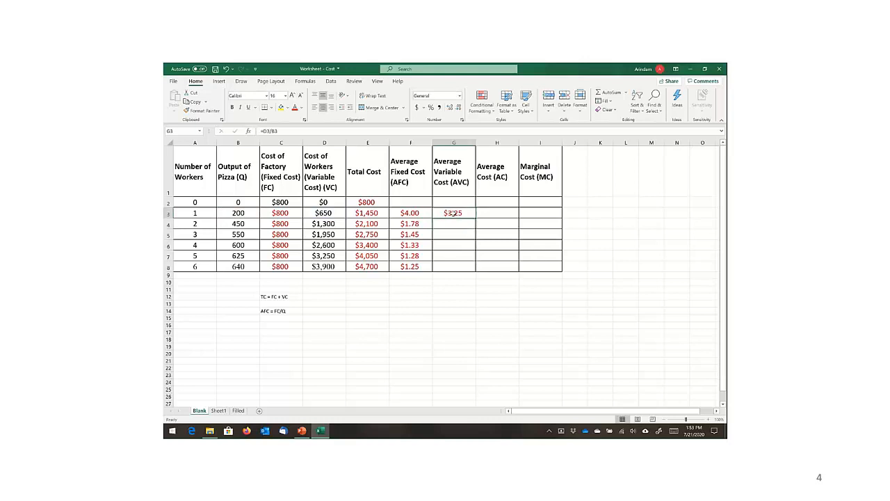
Write the note "AVC = VC/Q" in cell C16 below the average fixed cost note.
left_click(284, 324)
type("AVC")
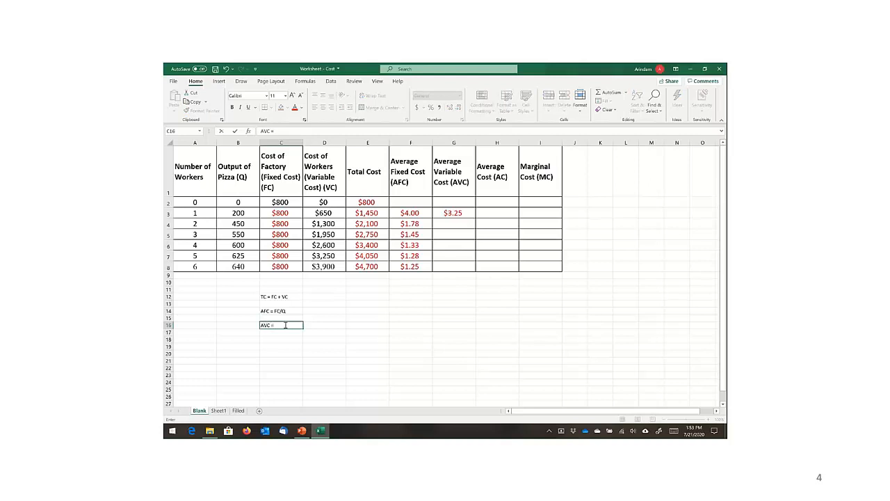
type(" = VC/Q")
key("Return")
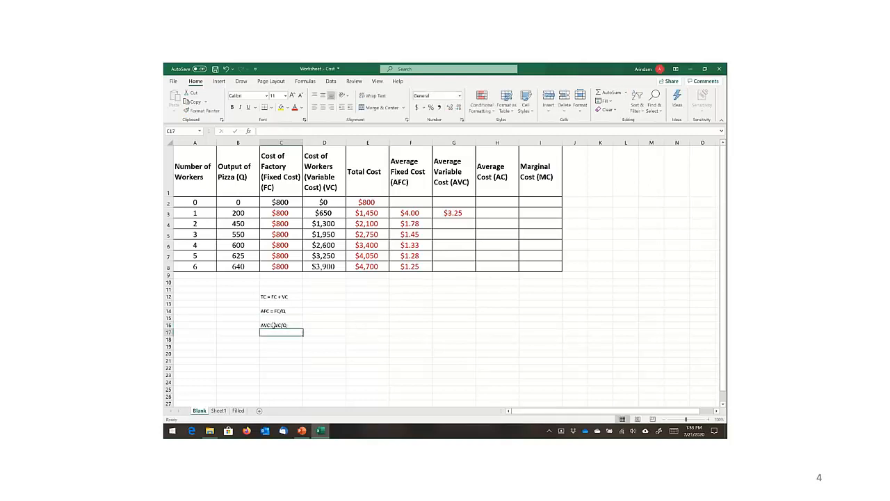
Fill the average variable cost formula from G3 down through G8.
left_click(466, 214)
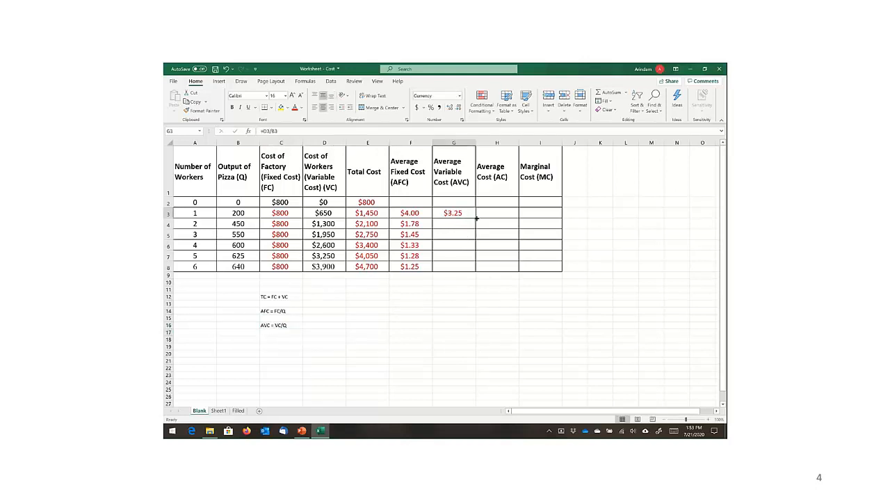
left_click_drag(475, 218, 471, 268)
left_click(455, 290)
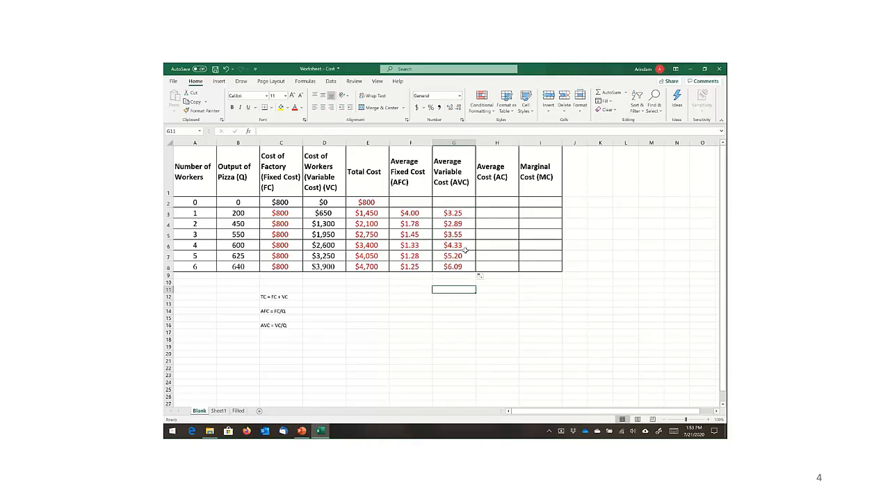
Write the note "AC = TC/Q or AFC+AVC" in cell C18 below the average variable cost note.
left_click(278, 340)
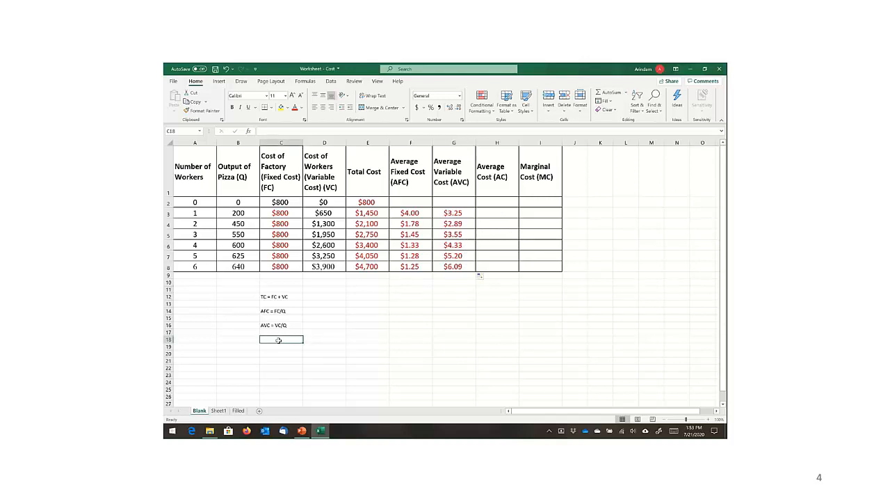
type("A")
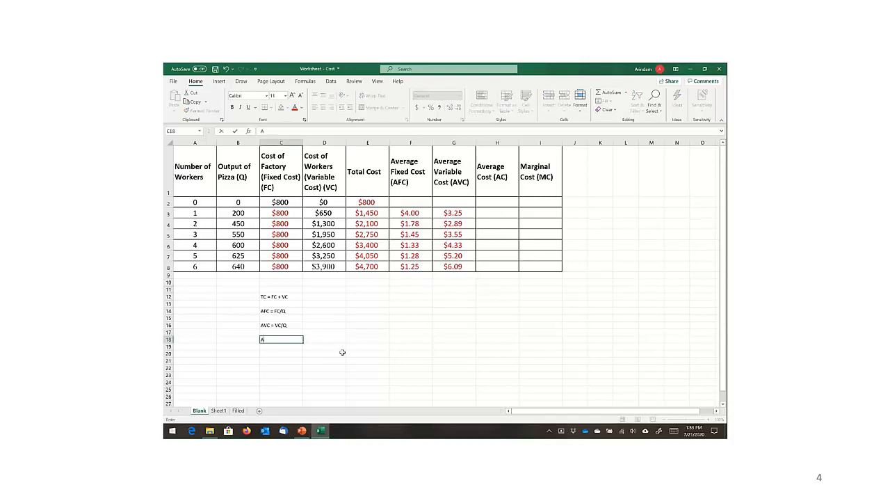
type("C = TC/Q")
type("Q")
type(" or")
type(" AFC")
type("+")
type("AVC")
key("Return")
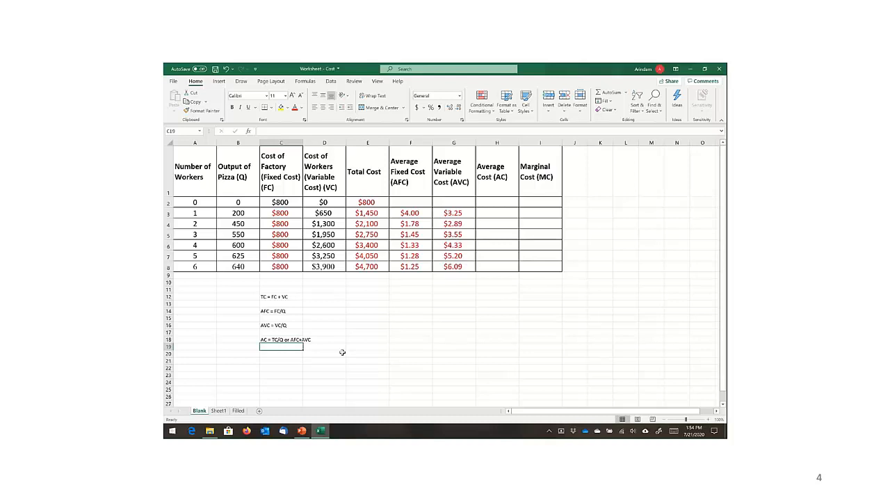
Calculate the average cost for one worker in H3 with the formula =F3+G3.
left_click(493, 211)
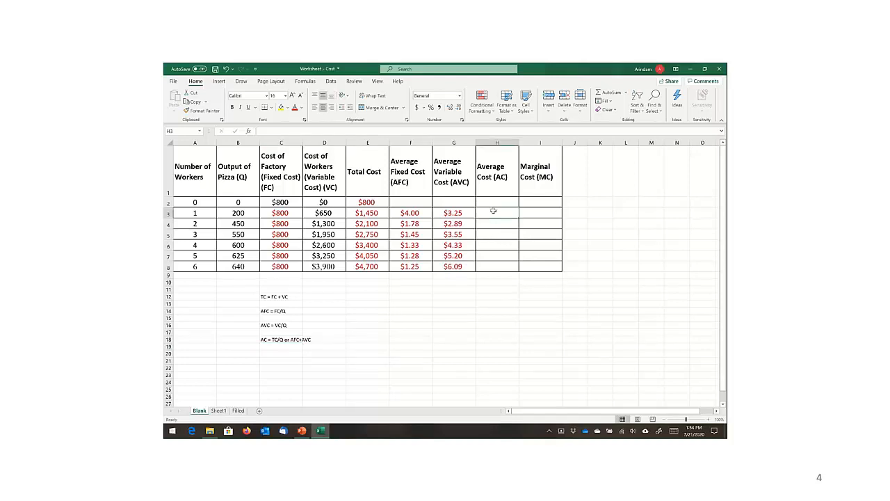
type("=")
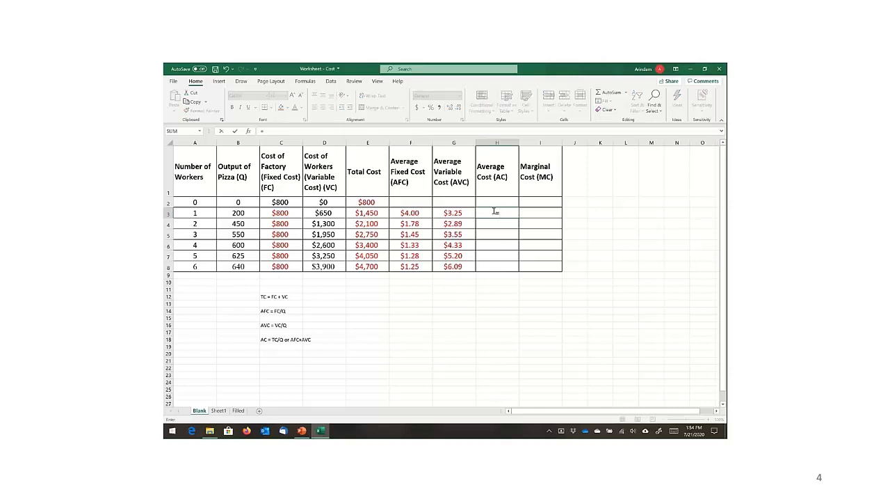
left_click(421, 212)
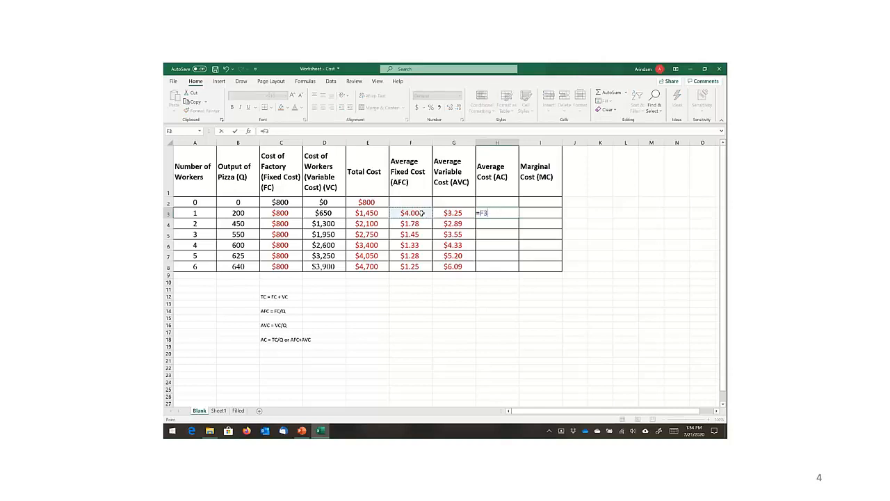
type("+")
left_click(462, 213)
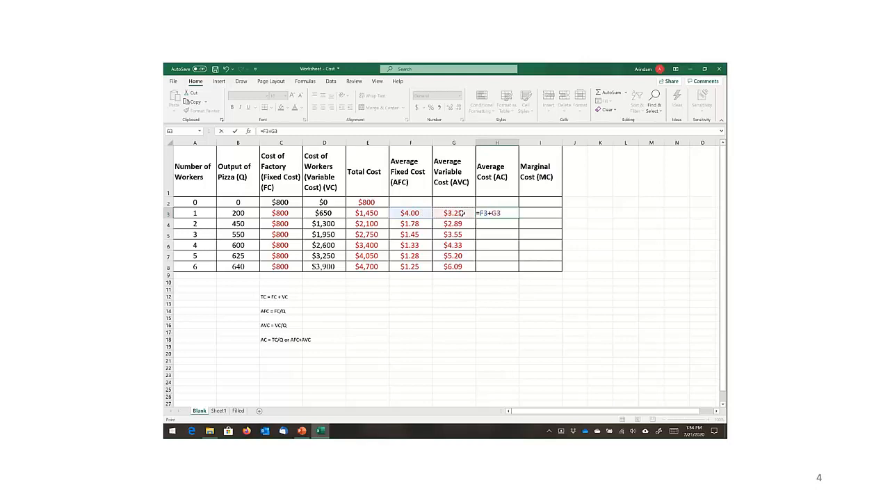
key("Return")
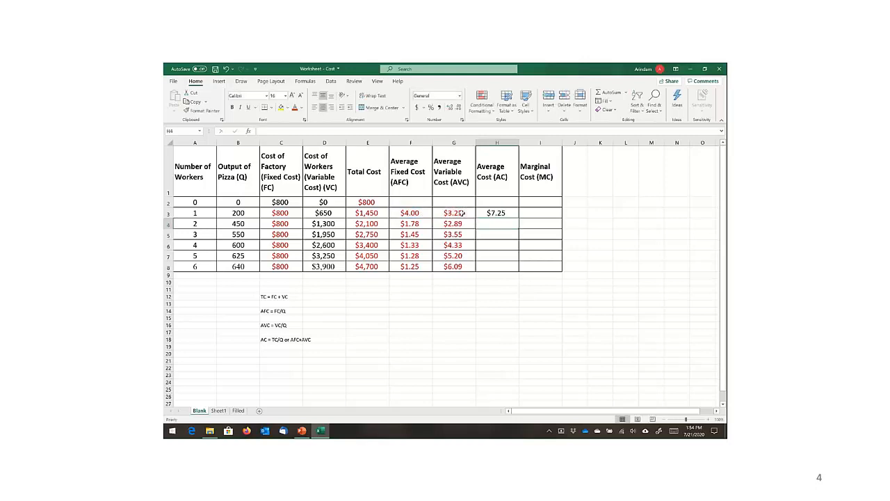
Color the average cost in H3 red and fill its formula down through H8.
left_click(507, 212)
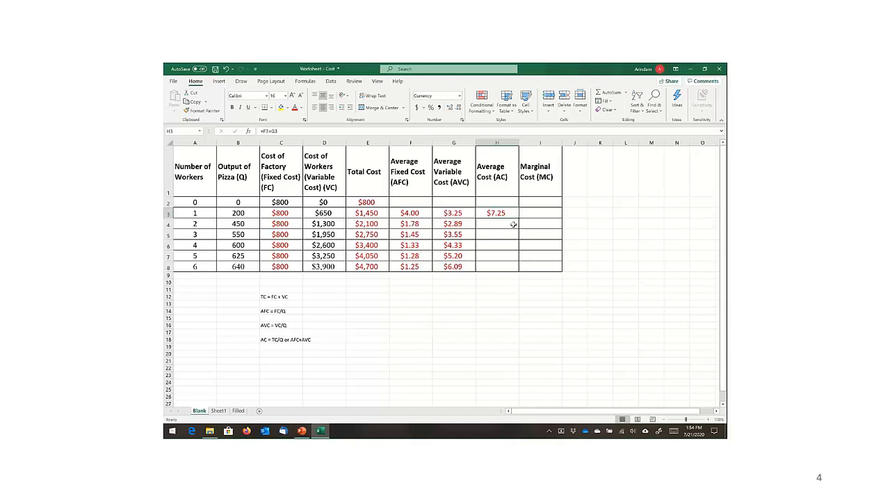
left_click_drag(518, 217, 518, 272)
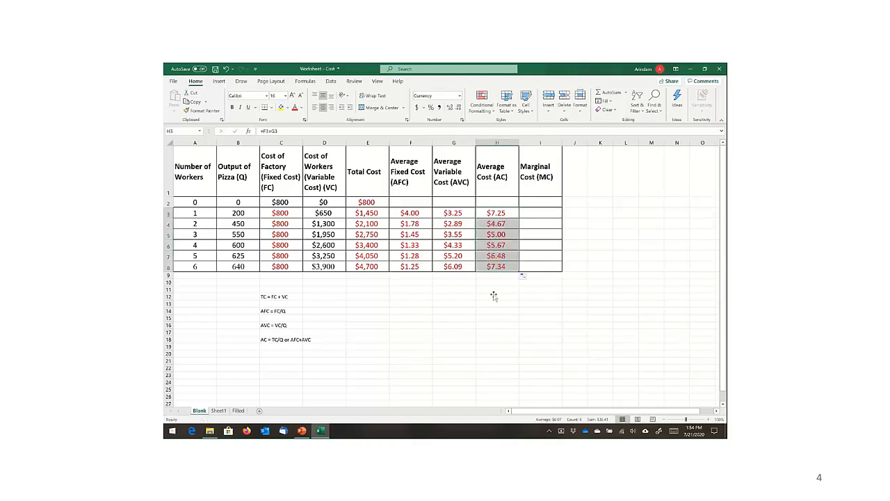
left_click(493, 295)
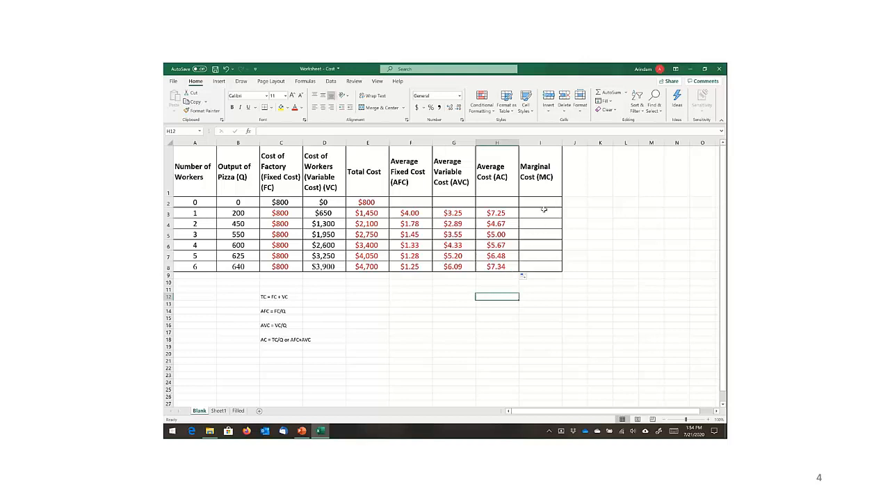
Write the note "MC = Change in TC/Change in Q" in cell C20 below the average cost note.
left_click(288, 355)
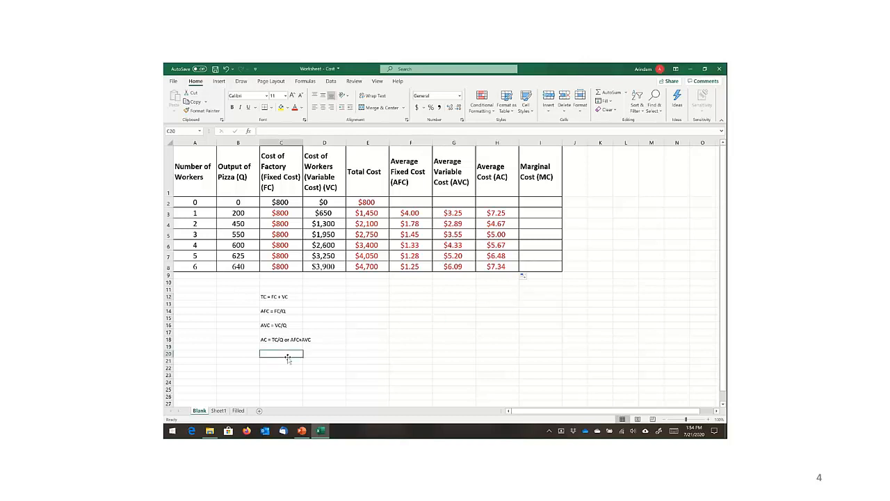
type("MC")
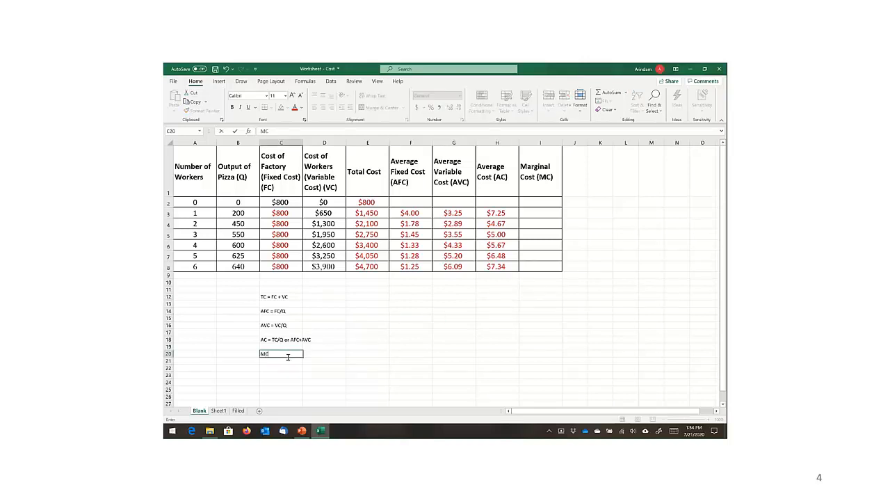
type(" = Change in TC/Change in Q")
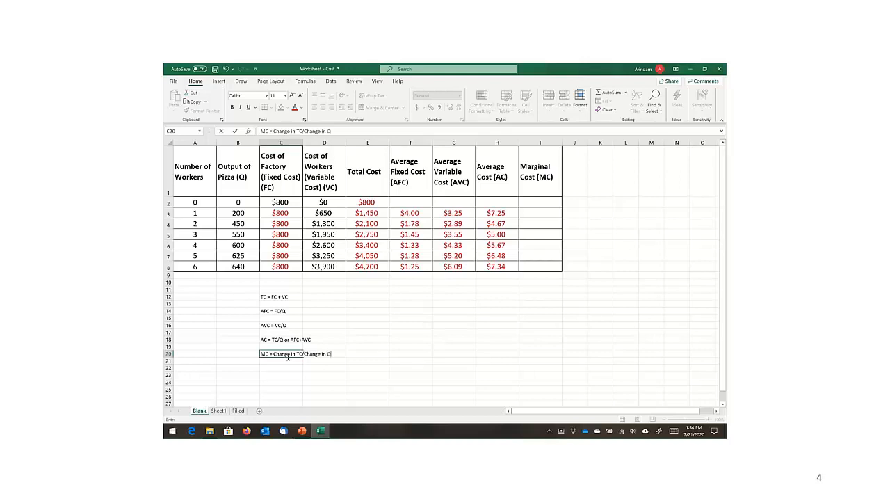
key("Return")
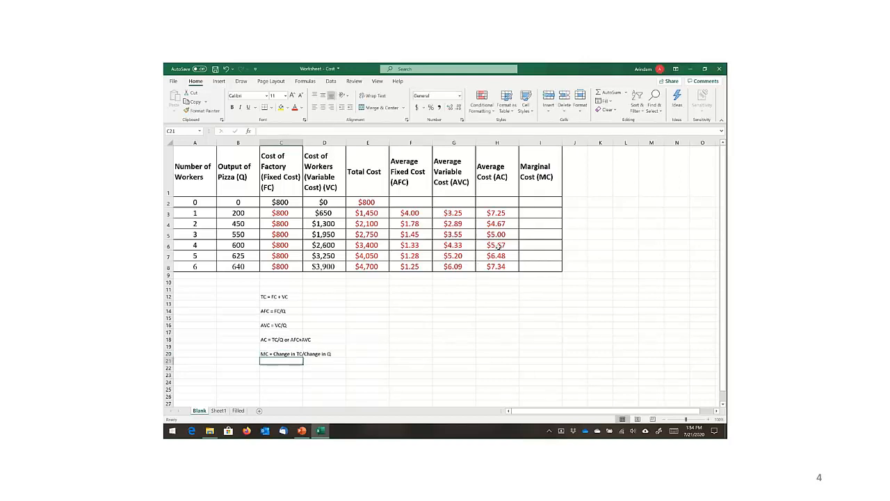
Calculate the marginal cost for one worker in I3 with the formula =(E3-E2)/(B3-B2).
left_click(544, 211)
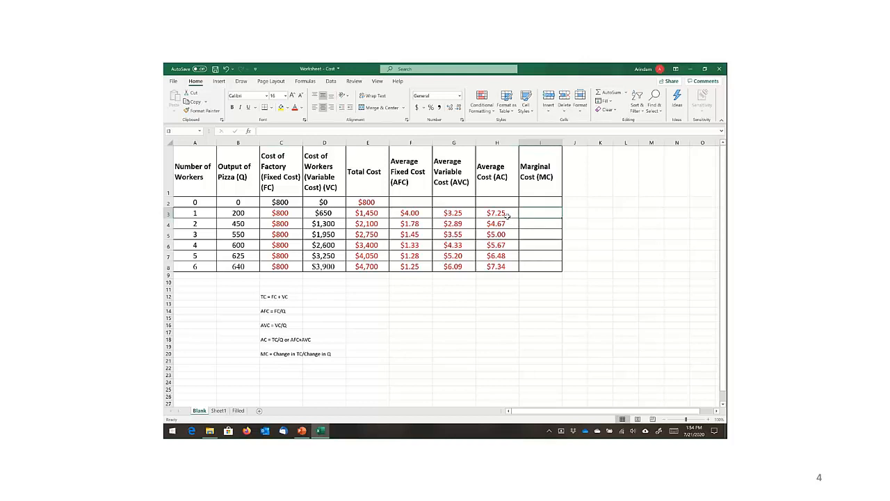
type("=(")
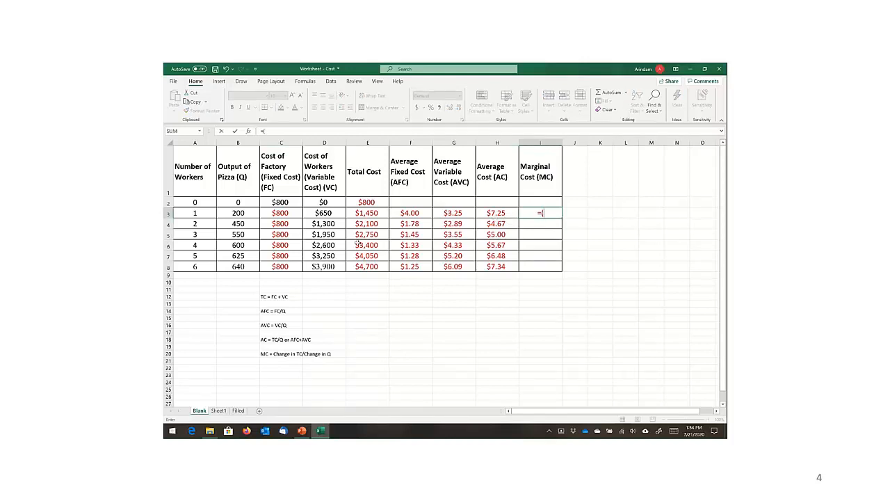
left_click(366, 215)
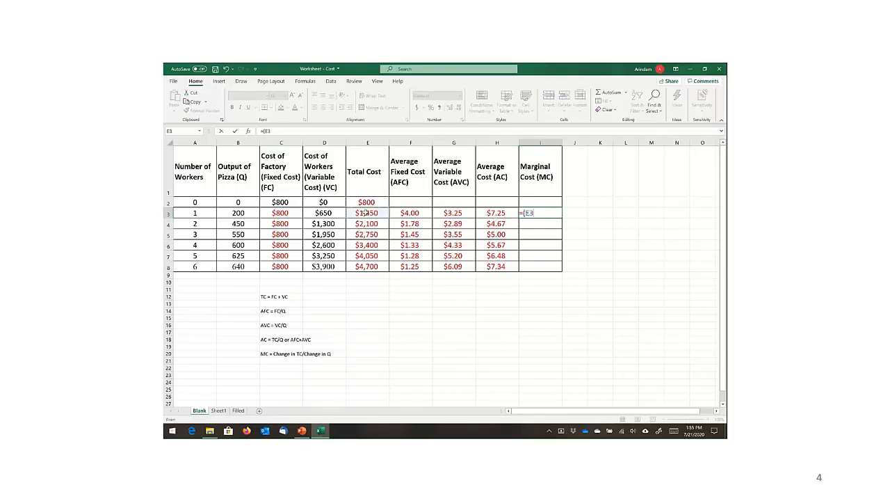
type("-")
left_click(375, 201)
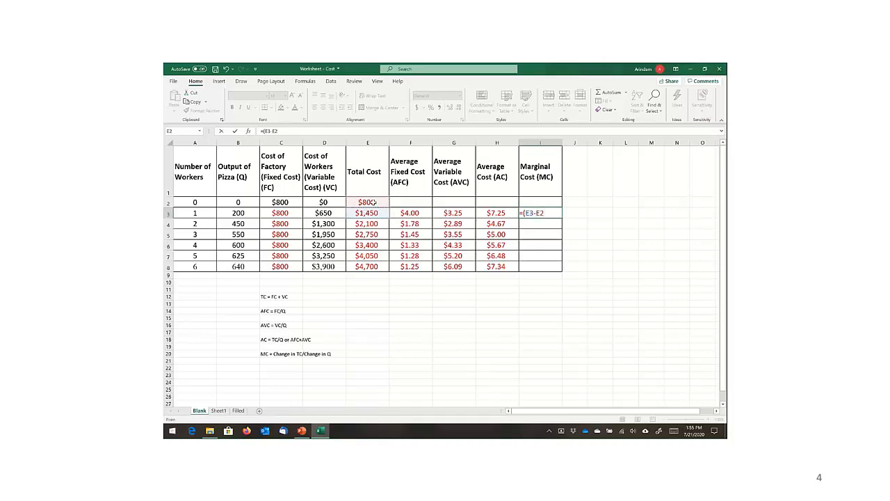
type(")/(")
left_click(243, 213)
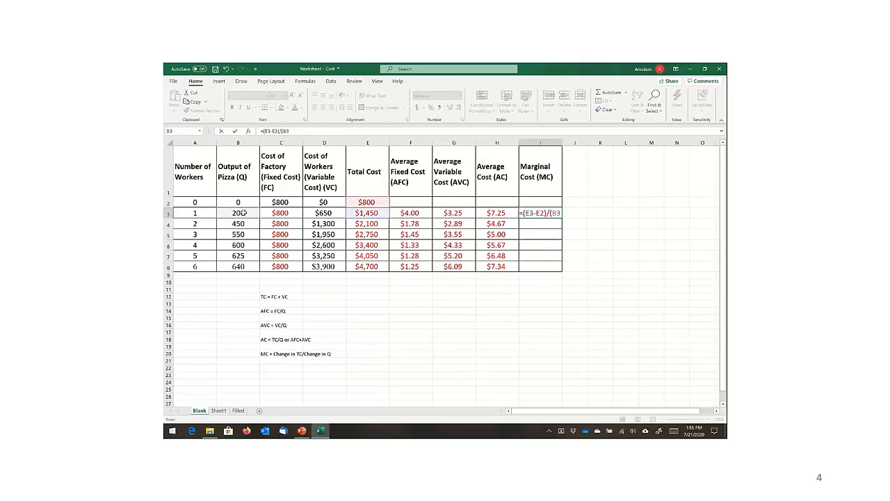
type("-")
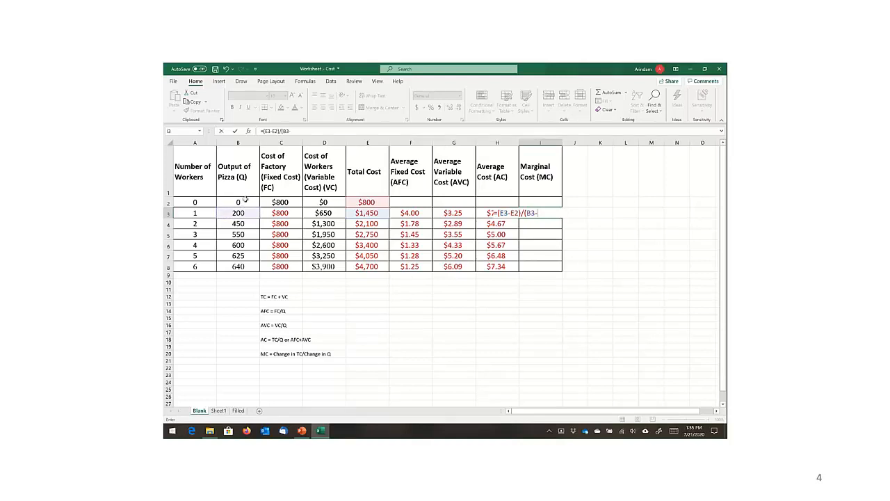
left_click(245, 200)
type(")")
key("Return")
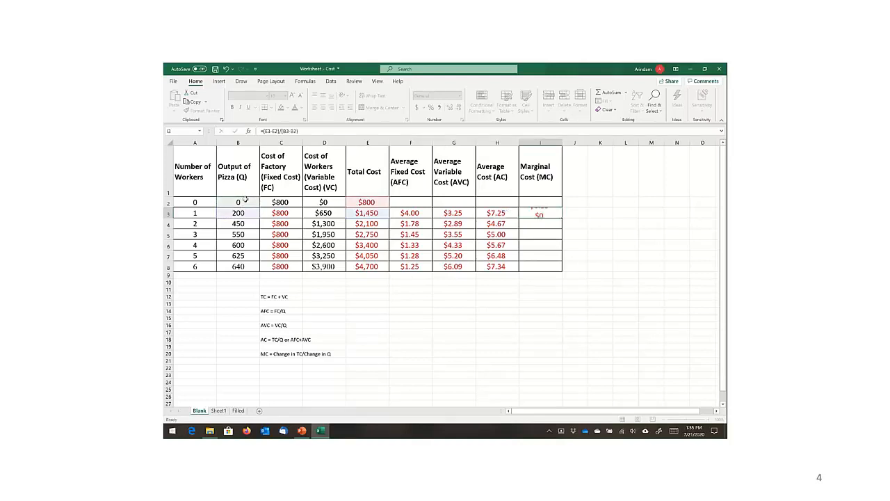
left_click(547, 215)
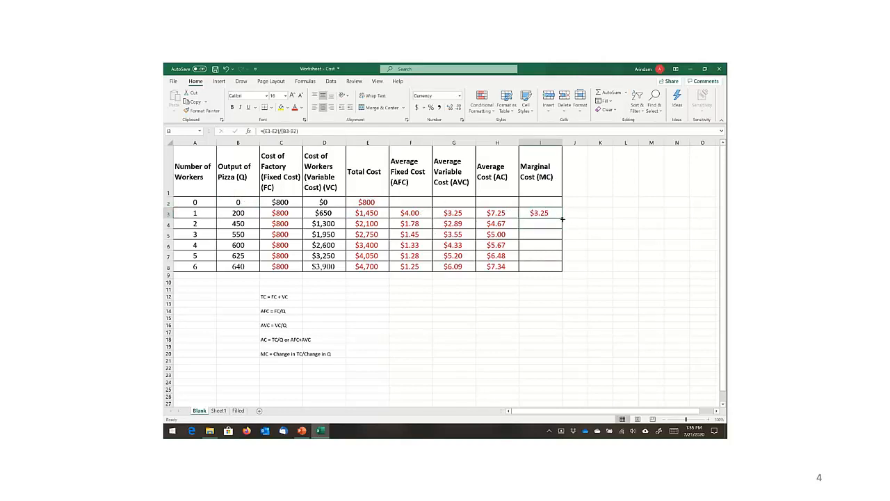
Fill the marginal cost formula from I3 down through I8.
left_click_drag(562, 218, 562, 271)
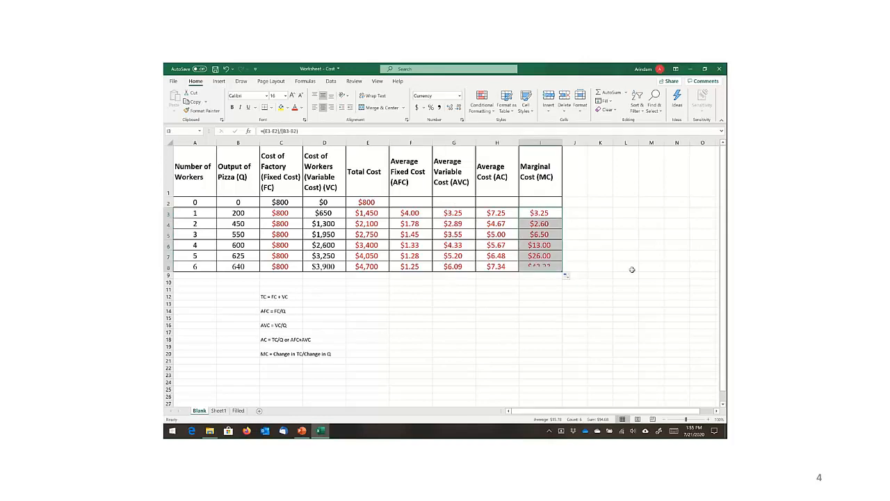
left_click(632, 268)
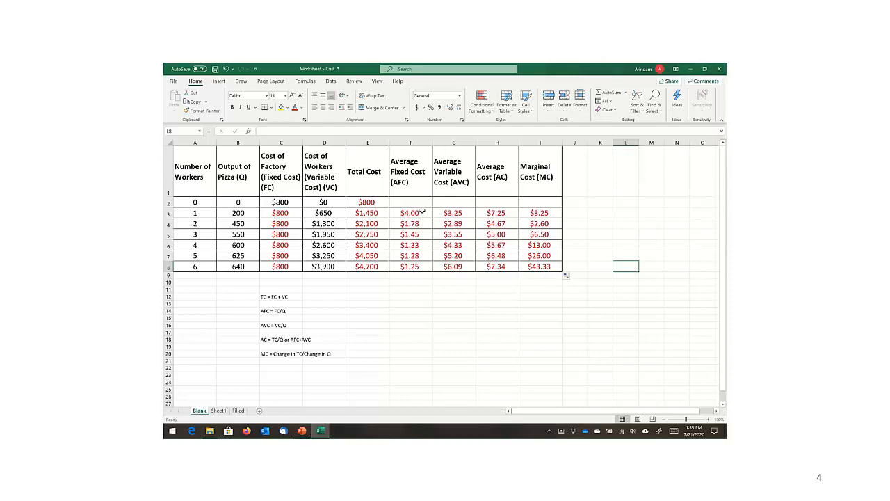
Examine how average fixed, average variable, average and marginal costs in columns F to I change as the number of workers rises.
left_click_drag(421, 210, 426, 257)
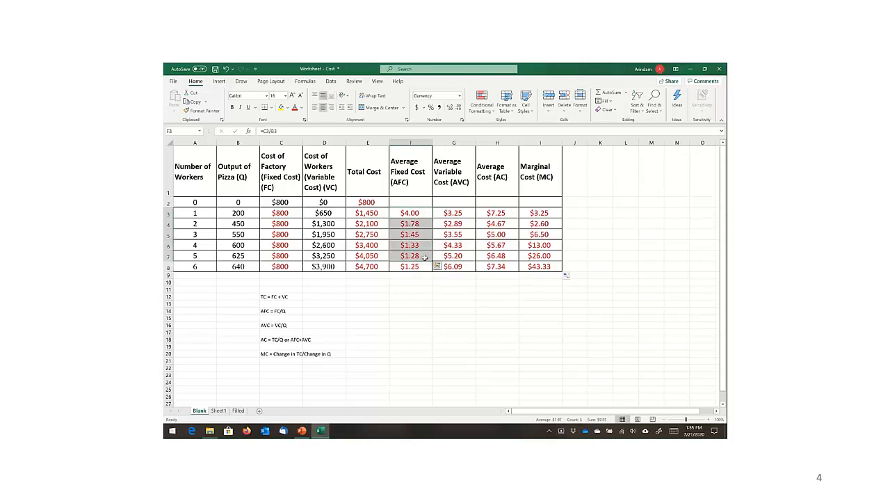
left_click(421, 213)
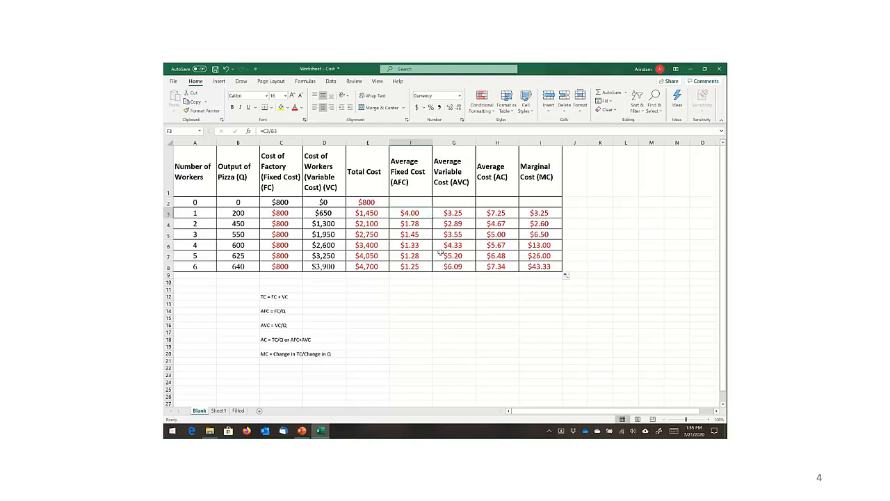
left_click(459, 214)
left_click_drag(459, 213, 463, 267)
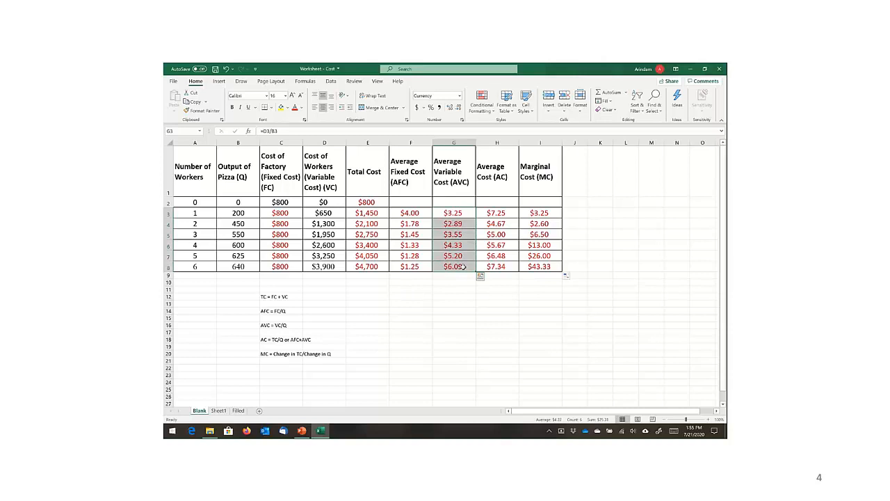
left_click(500, 213)
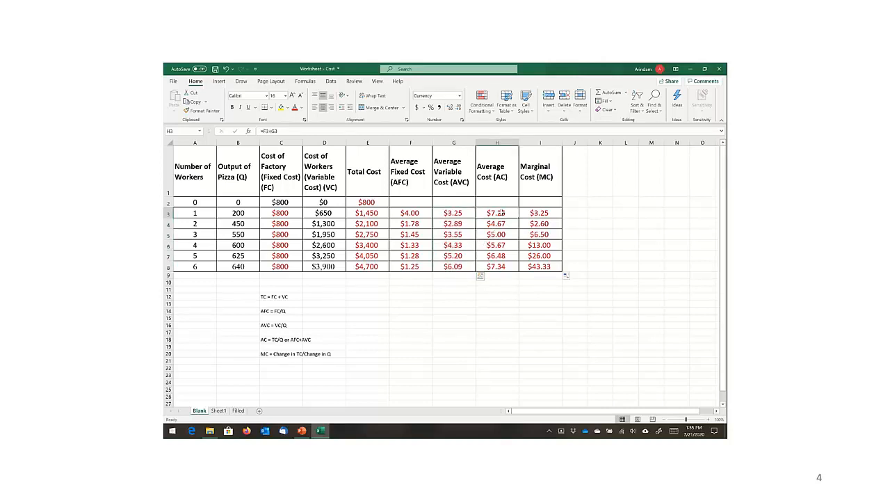
left_click_drag(502, 213, 508, 267)
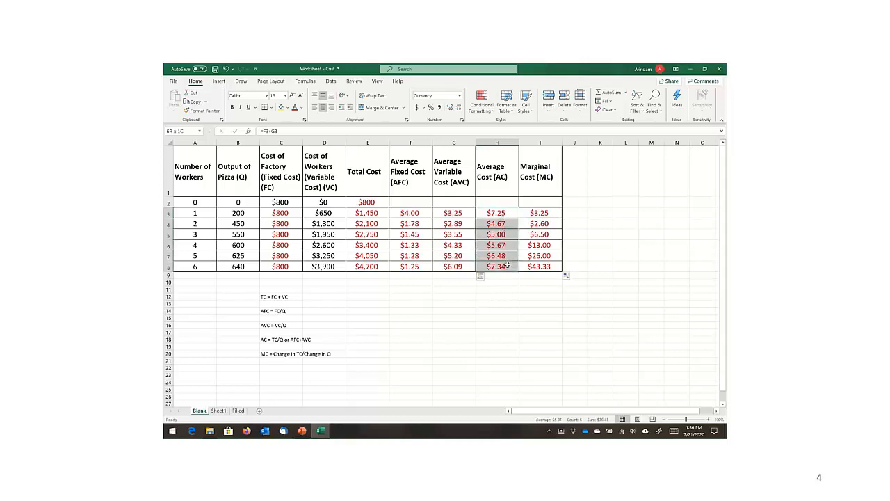
left_click(552, 213)
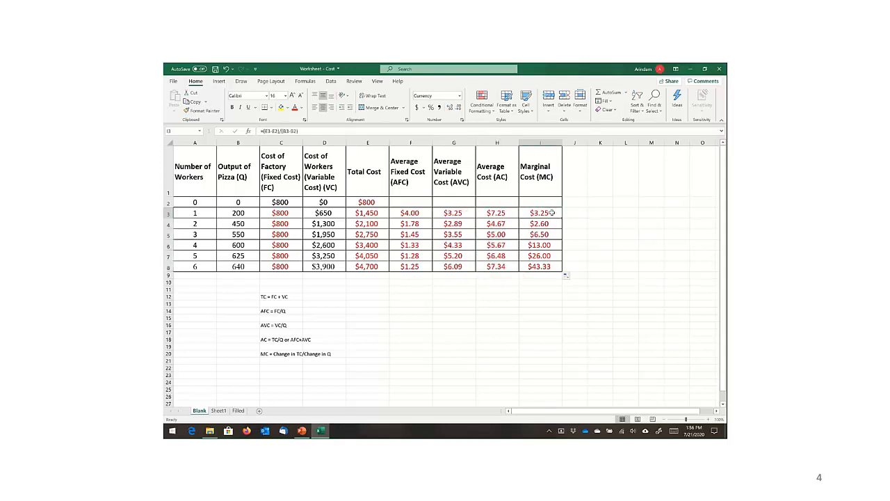
left_click_drag(552, 213, 553, 225)
left_click(541, 234)
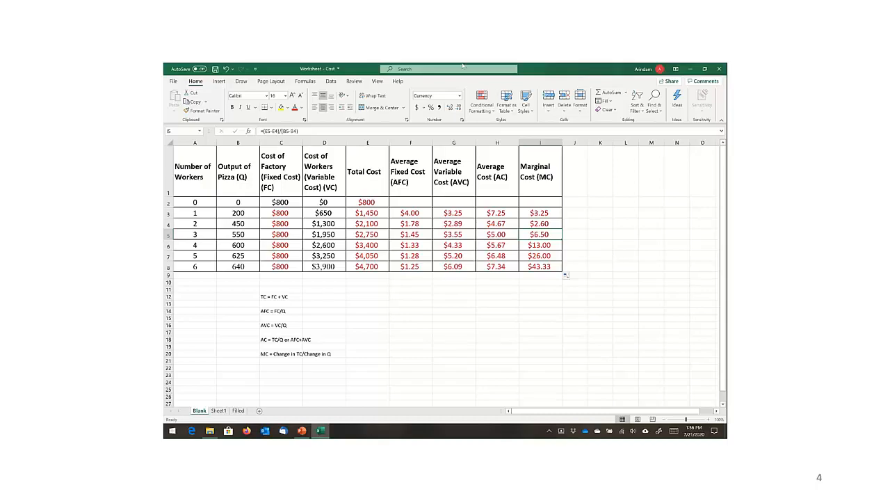
key("Right")
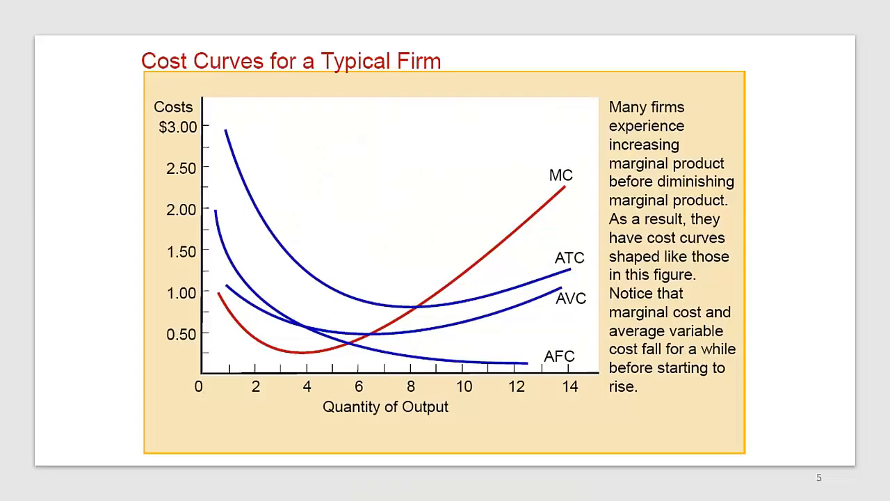